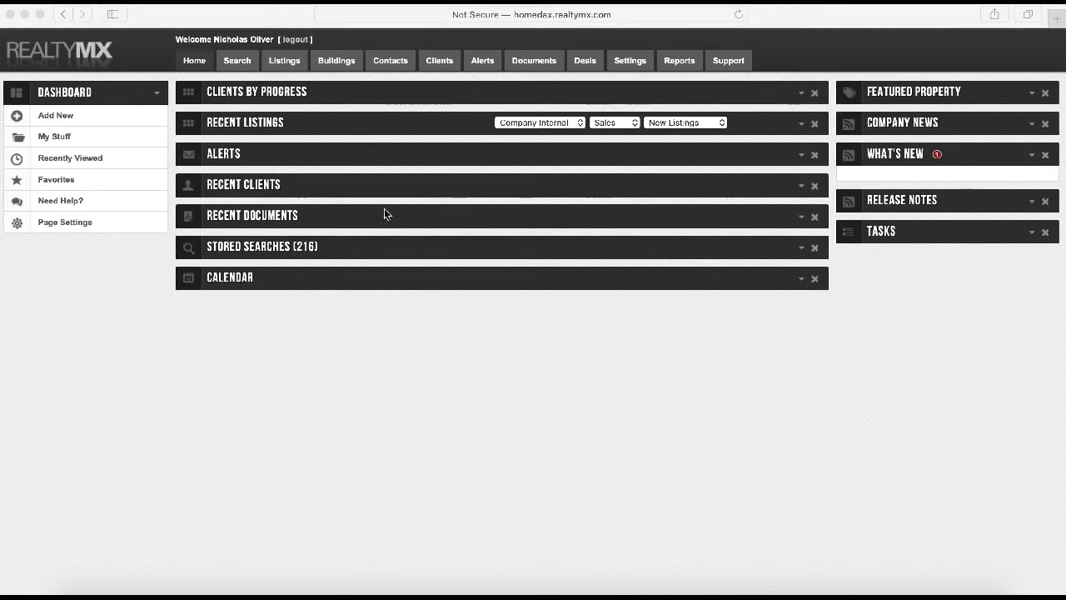
# Bring up the RealtyMX Search form and choose Sales under Listing Type
pyautogui.click(239, 58)
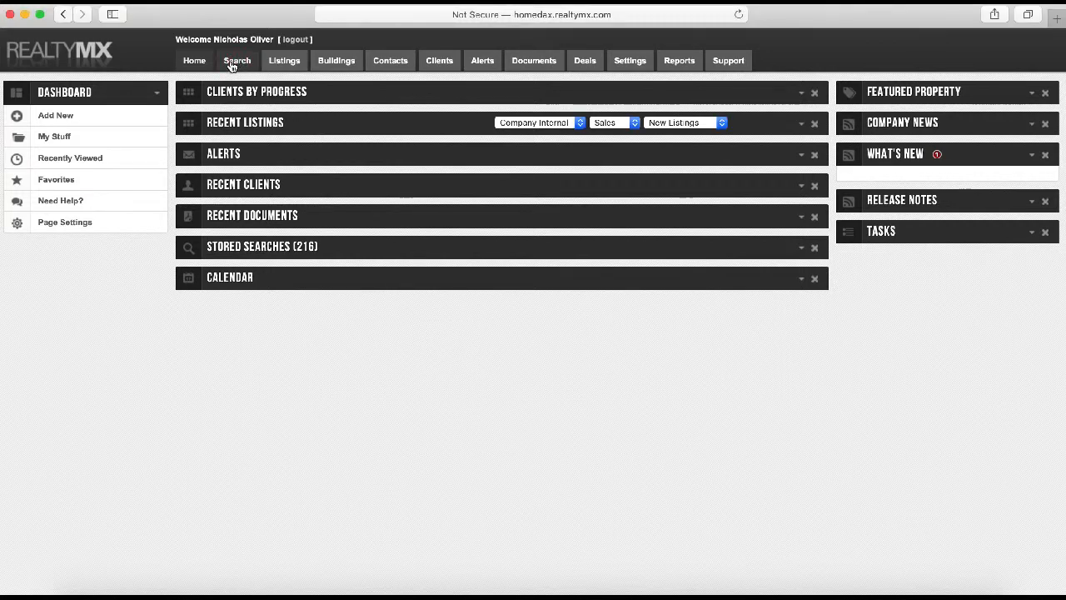
pyautogui.click(232, 62)
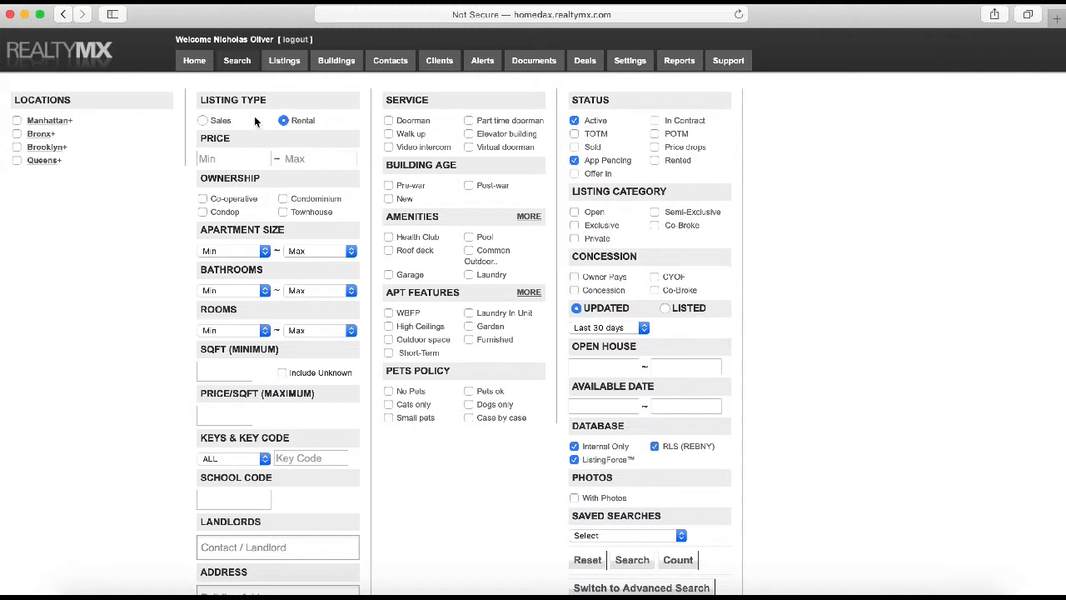
pyautogui.click(204, 119)
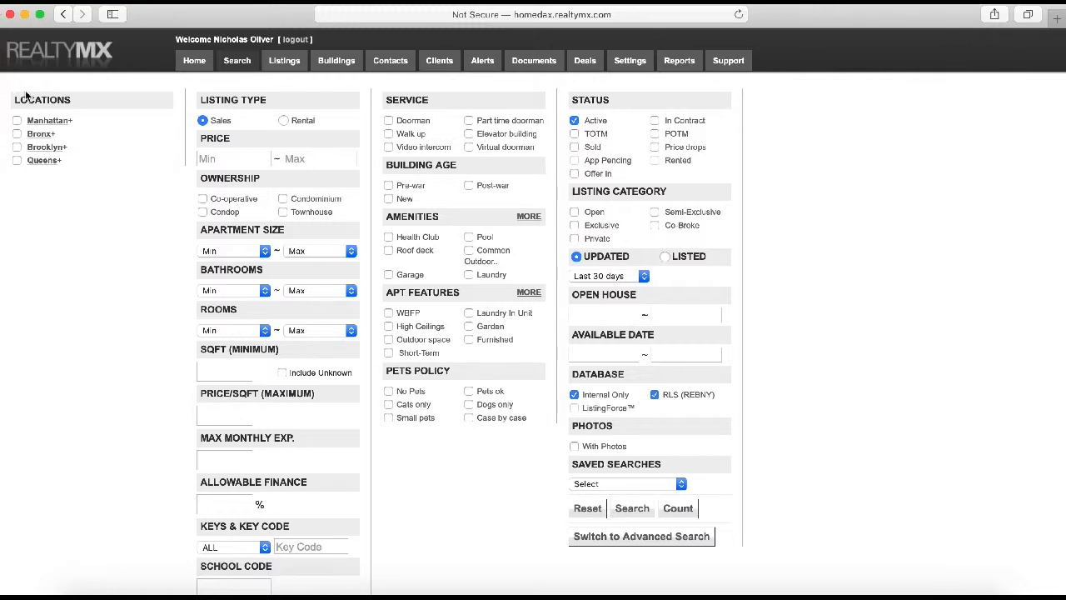
# Under Manhattan+, tick Upper West Side as the only location, leaving Queens unticked
pyautogui.click(67, 122)
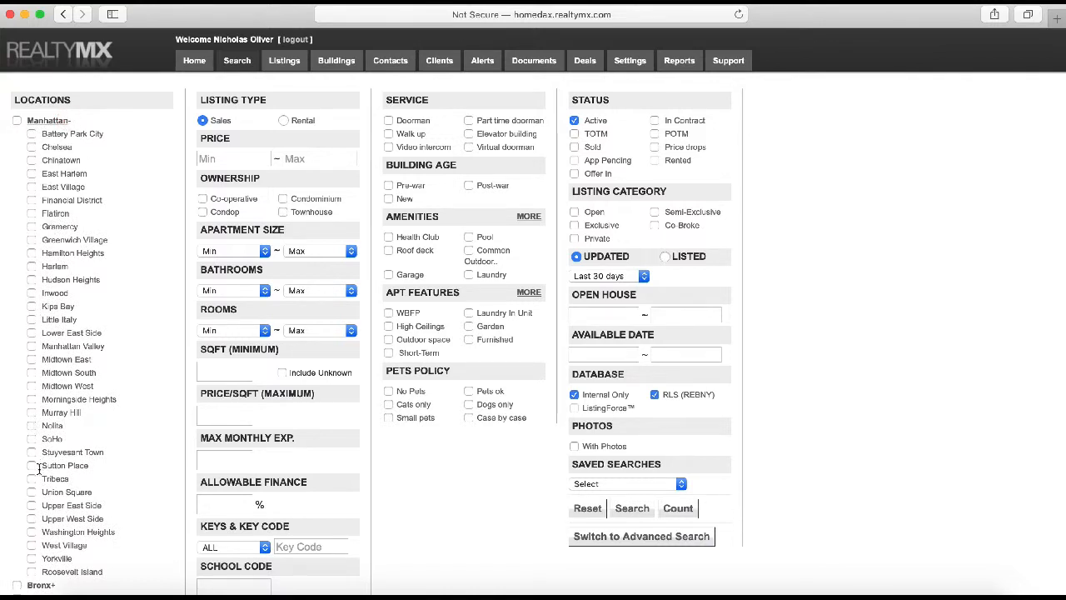
pyautogui.click(31, 518)
pyautogui.scroll(-3, 37, 439)
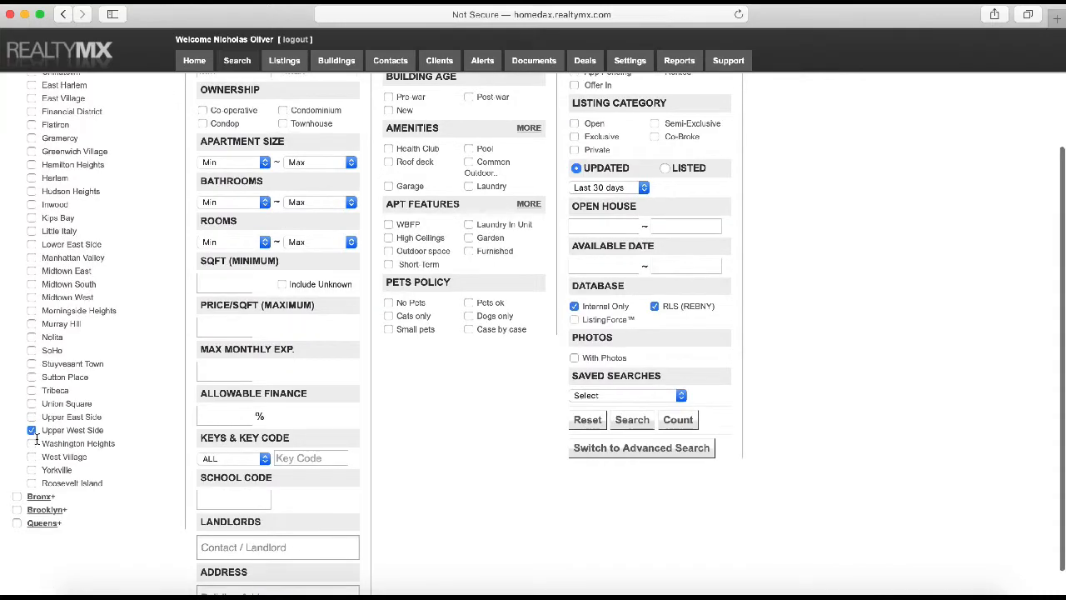
pyautogui.scroll(-1, 23, 491)
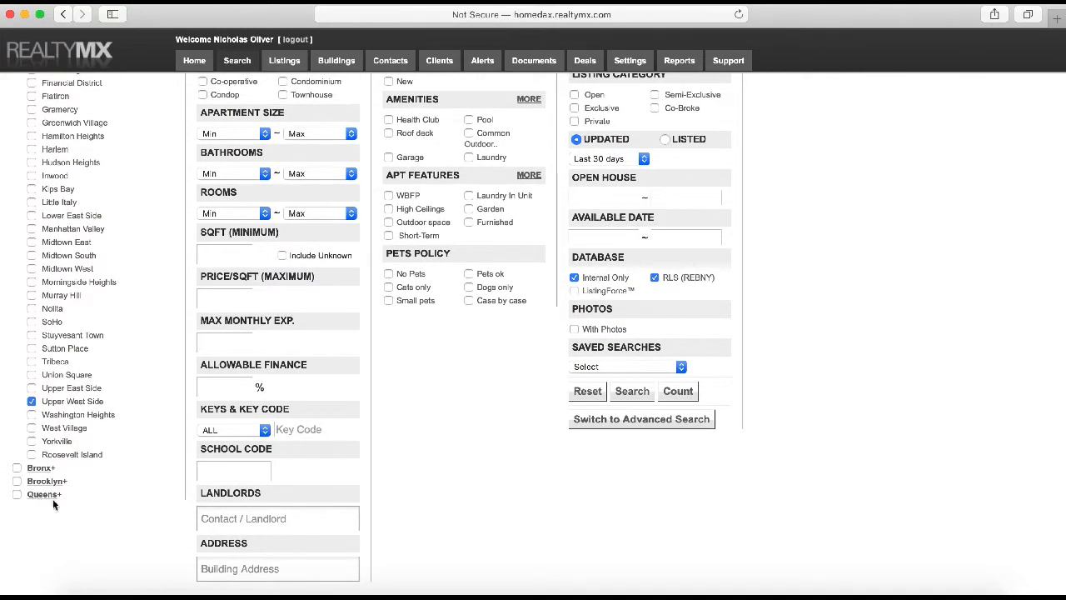
pyautogui.click(16, 495)
pyautogui.scroll(-1, 21, 479)
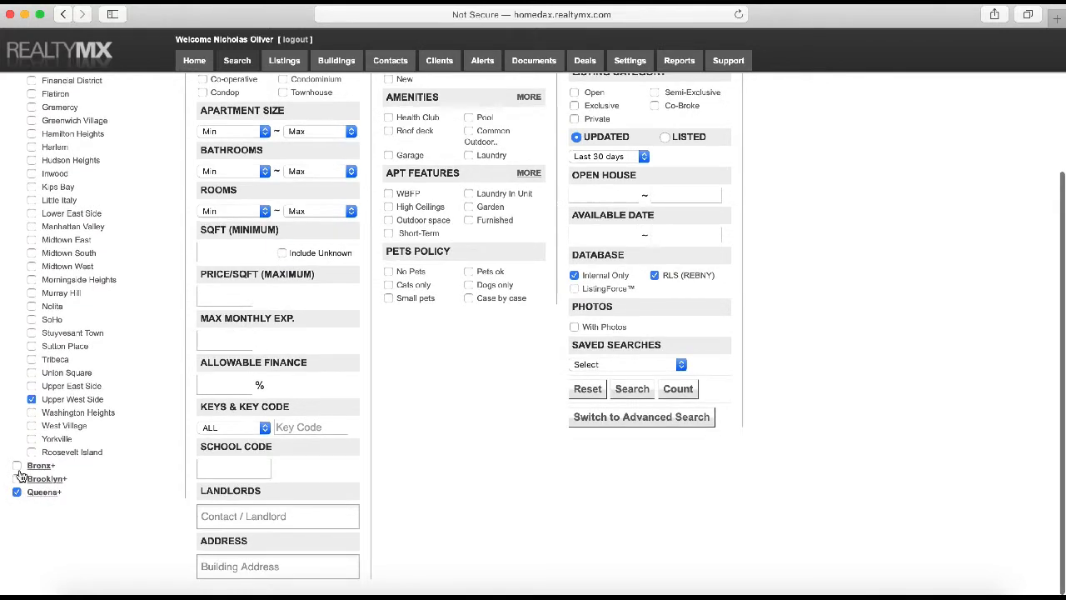
pyautogui.click(55, 498)
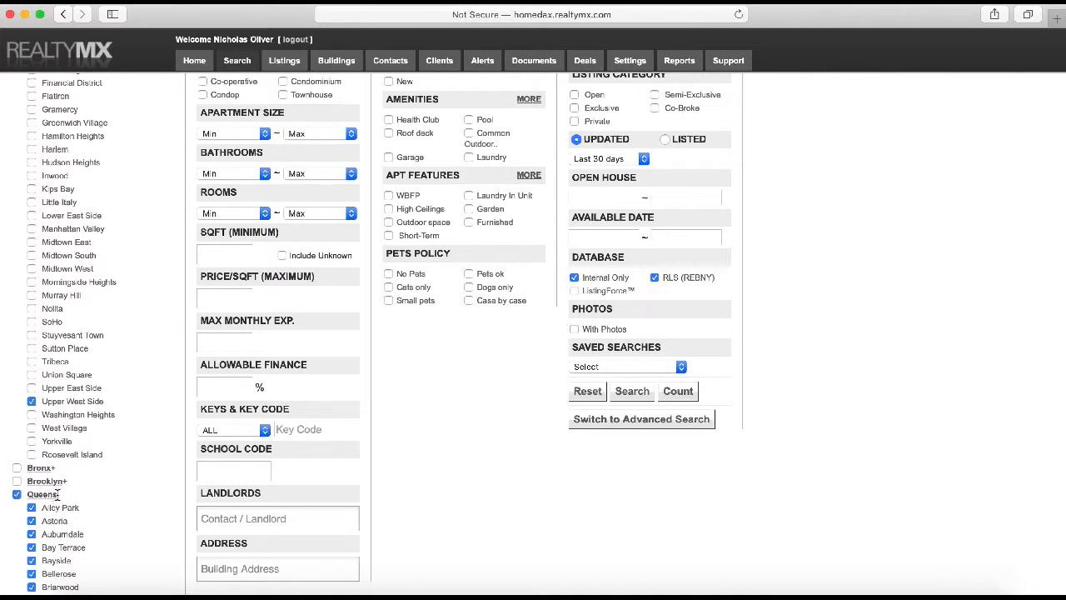
pyautogui.click(17, 495)
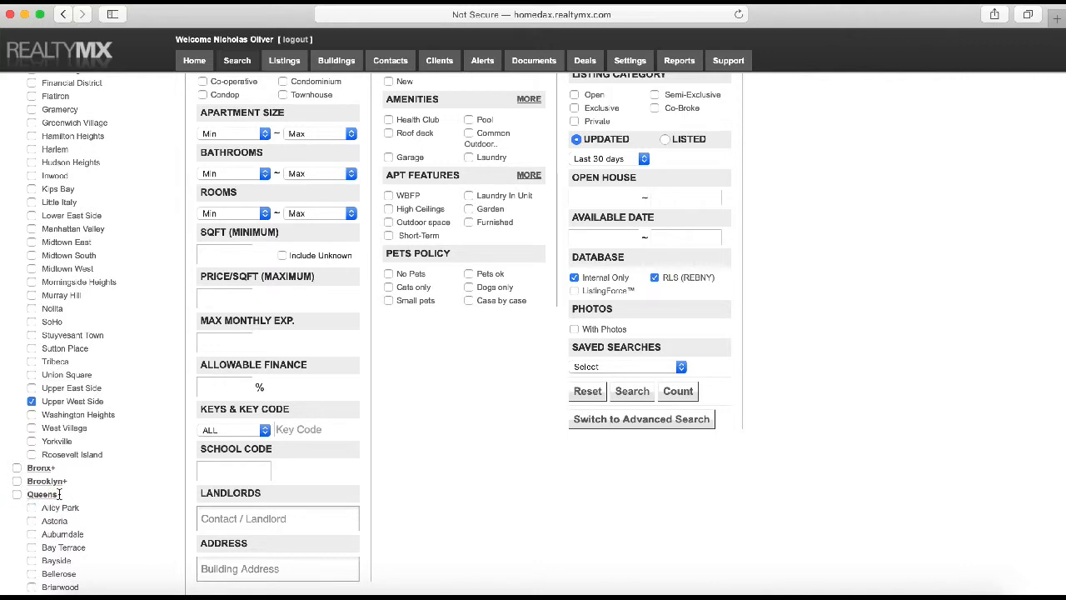
pyautogui.click(46, 494)
pyautogui.scroll(3, 56, 424)
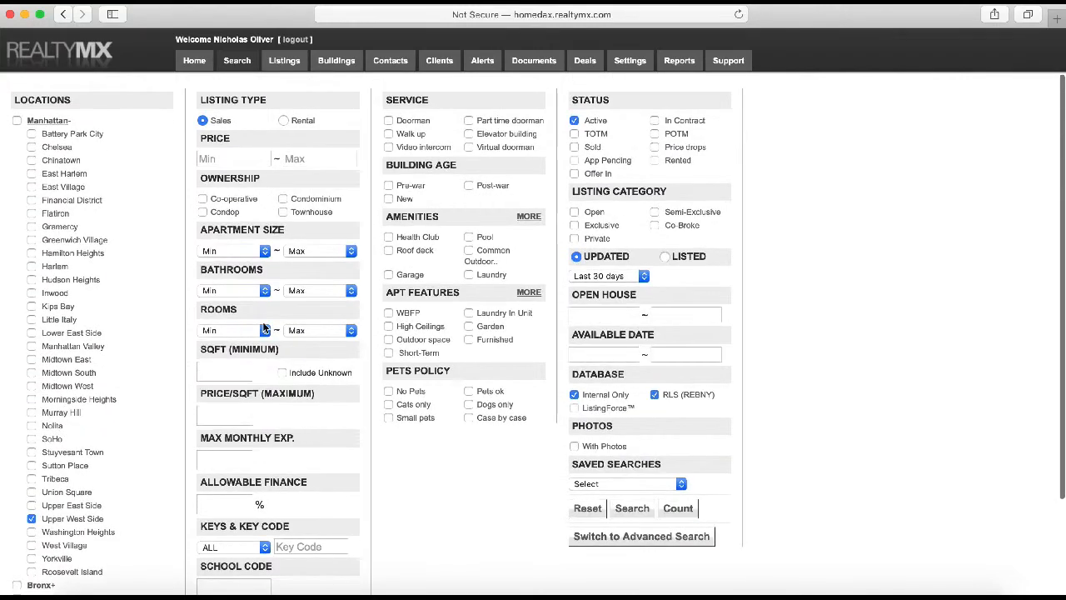
# Set the price range to 800,000 minimum and 1,500,000 maximum
pyautogui.click(300, 158)
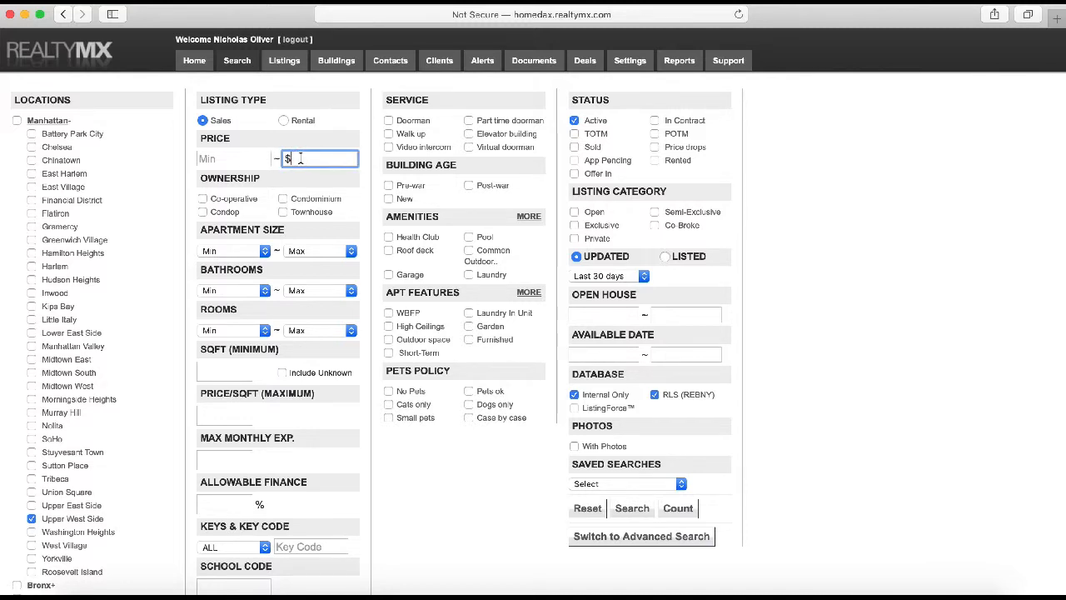
pyautogui.write('1,500,000')
pyautogui.click(262, 159)
pyautogui.write('80')
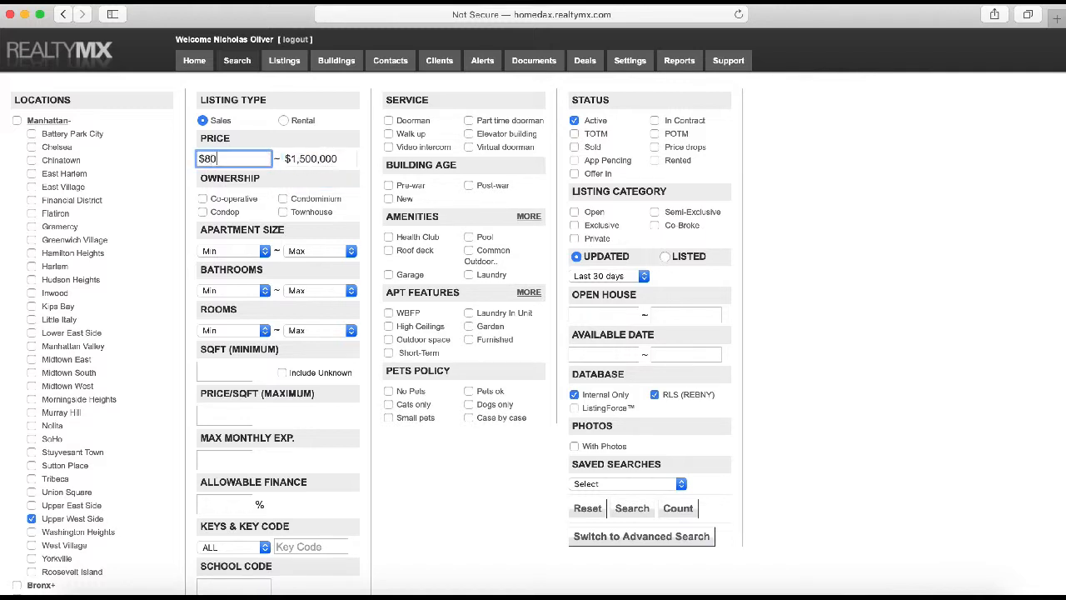
pyautogui.write('0,000')
# Limit ownership to Condominium, leaving Co-operative unticked
pyautogui.click(284, 200)
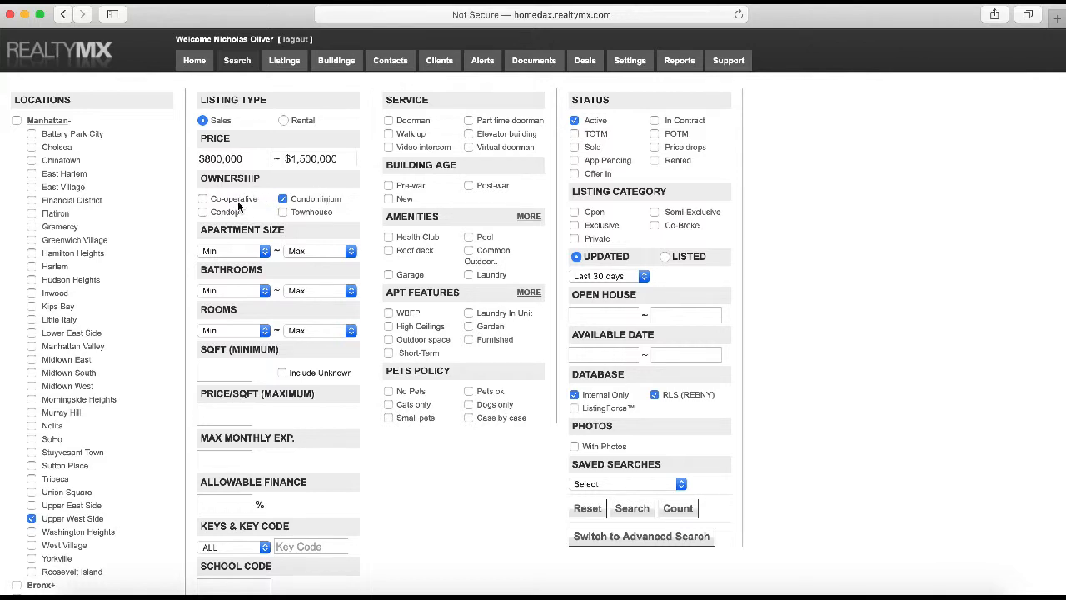
pyautogui.click(238, 205)
pyautogui.click(239, 201)
# Require at least 1 bedroom with no maximum, at least 1.5 bathrooms, and High Ceilings
pyautogui.click(248, 252)
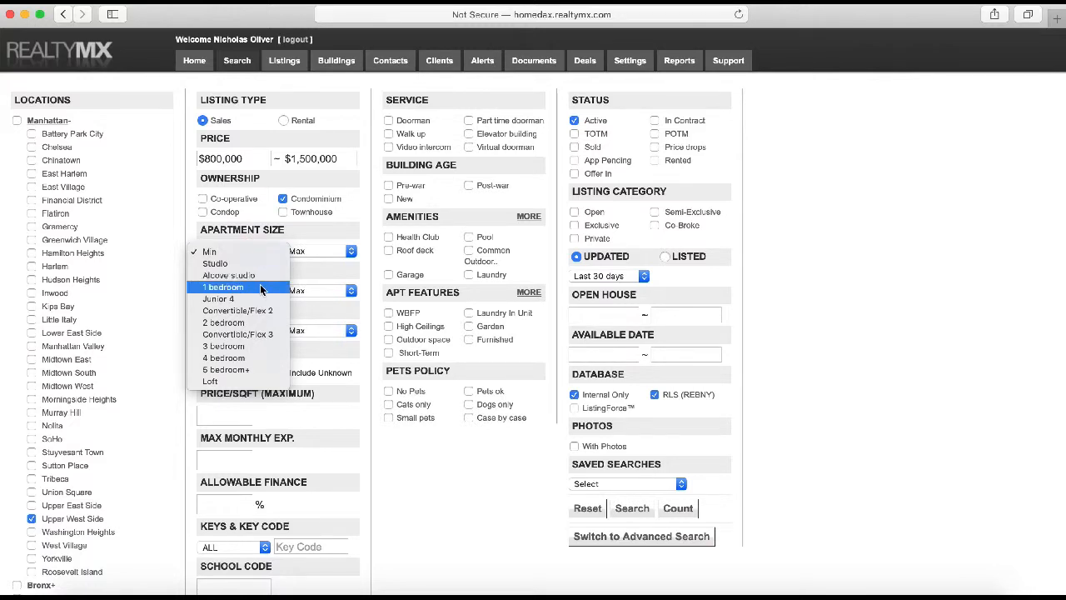
pyautogui.click(260, 288)
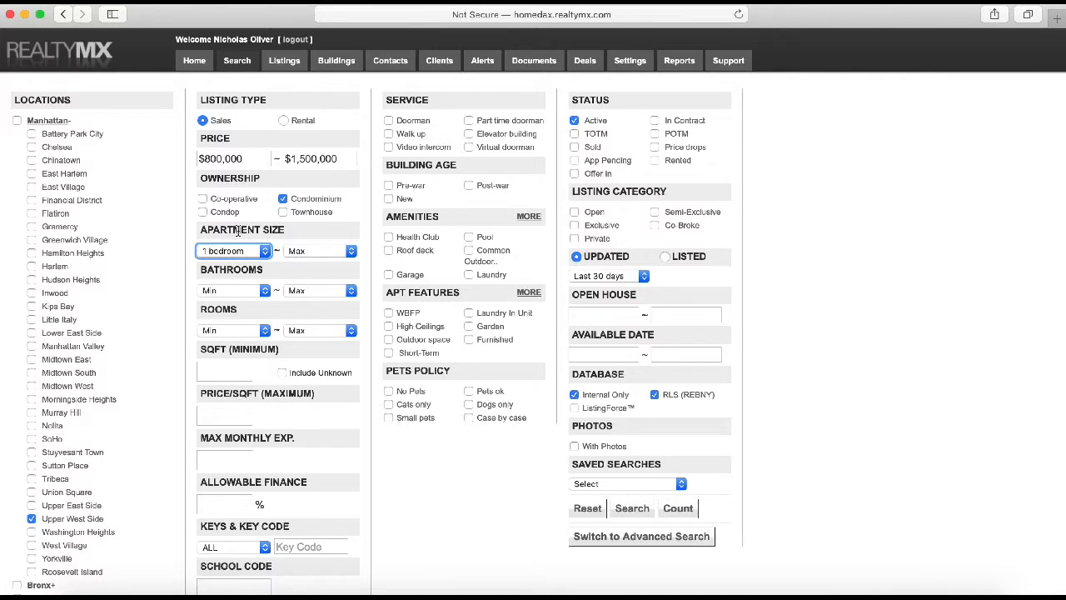
pyautogui.click(317, 251)
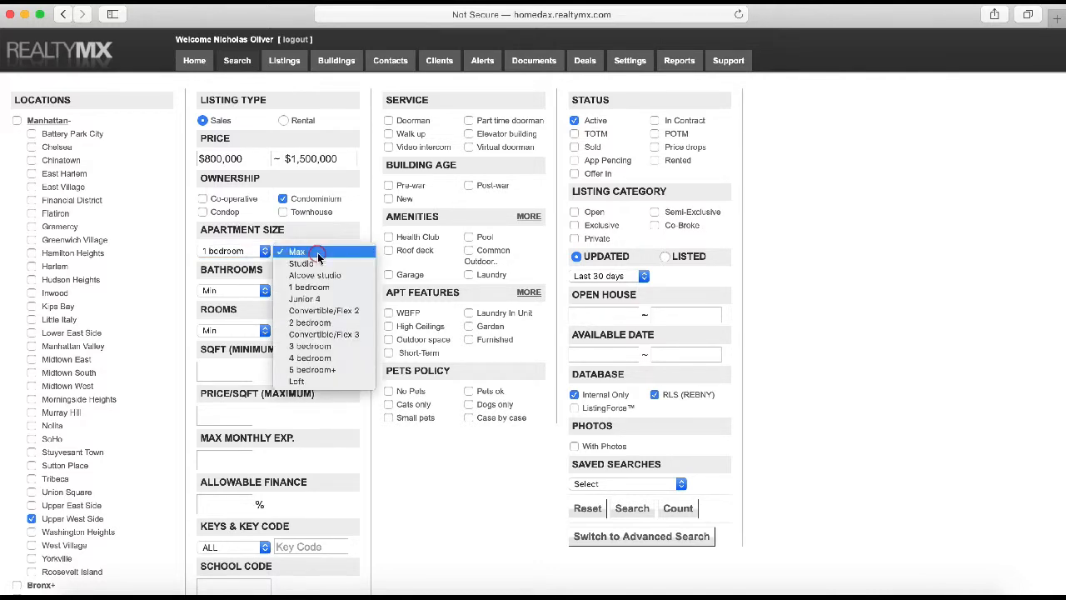
pyautogui.click(322, 253)
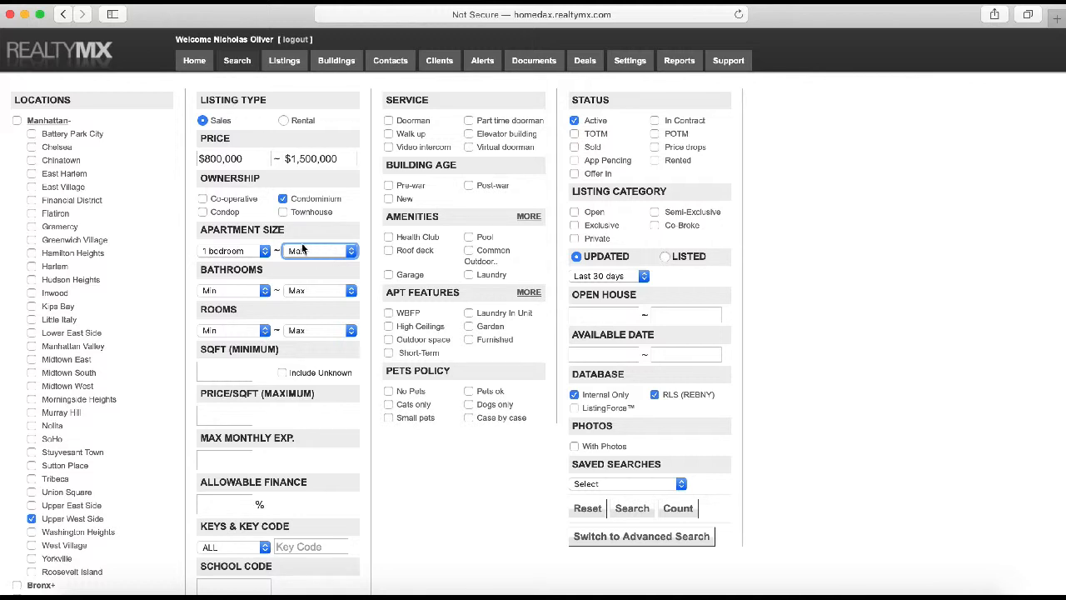
pyautogui.click(243, 290)
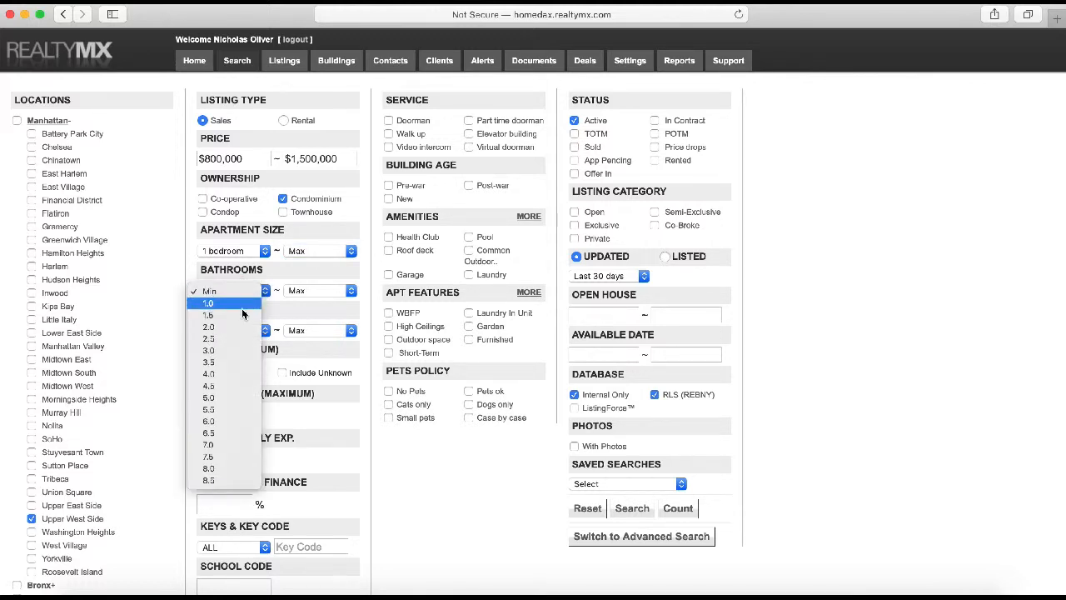
pyautogui.click(241, 315)
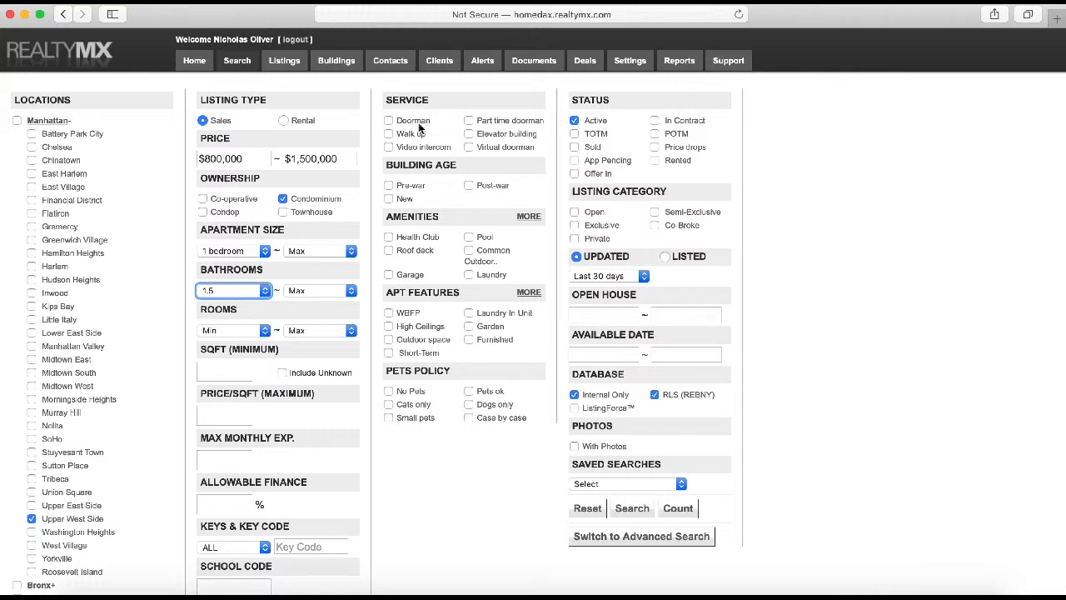
pyautogui.click(389, 326)
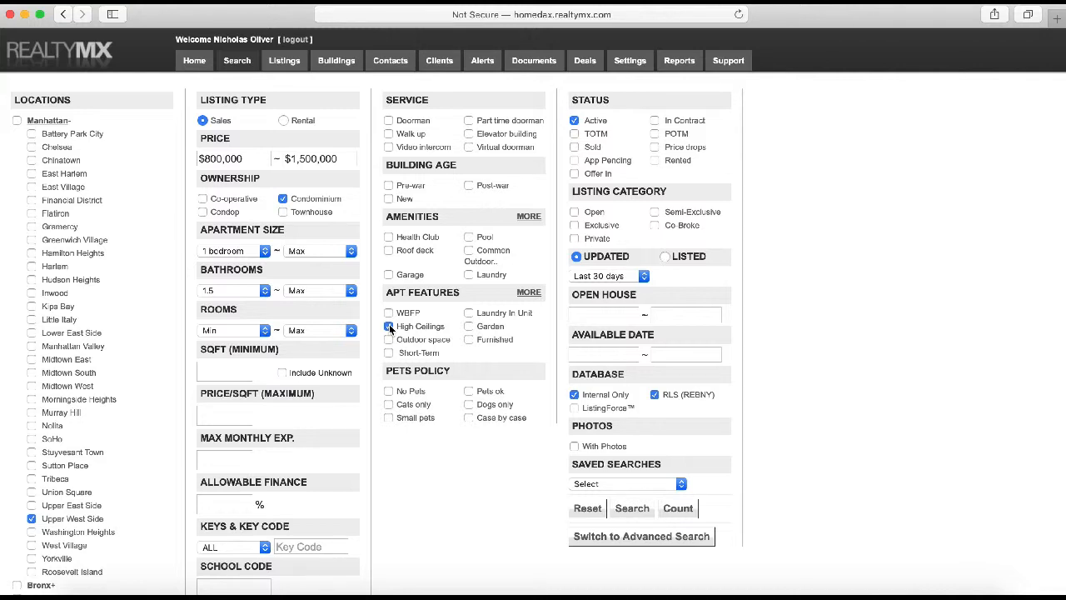
# Untick High Ceilings and set Building Age to Post-war only, with Pre-war unticked
pyautogui.click(389, 326)
pyautogui.click(470, 188)
pyautogui.click(388, 186)
pyautogui.click(388, 186)
pyautogui.click(468, 186)
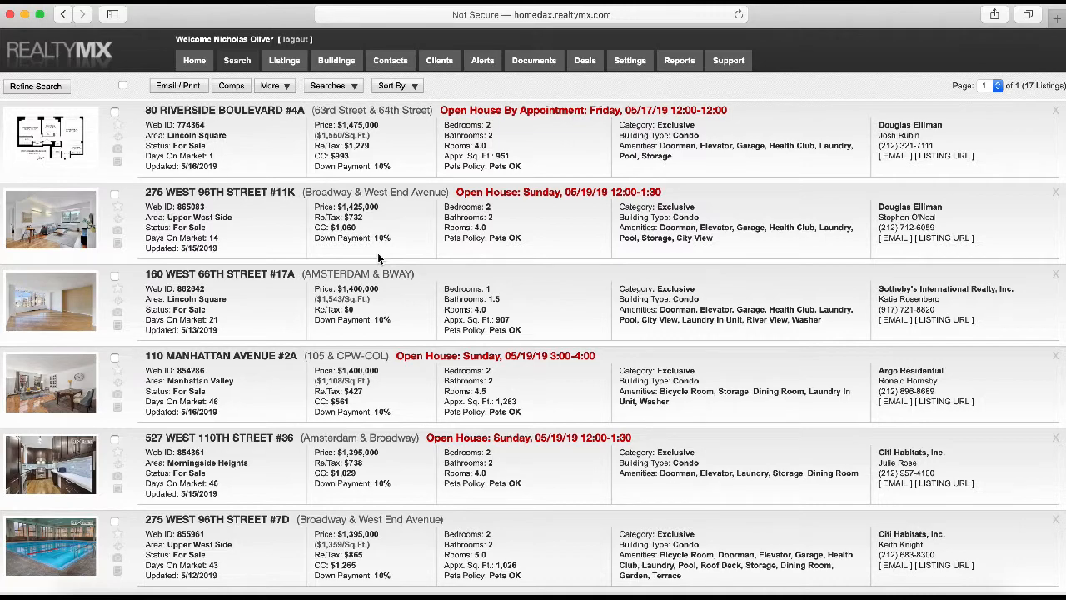
pyautogui.scroll(-5, 377, 258)
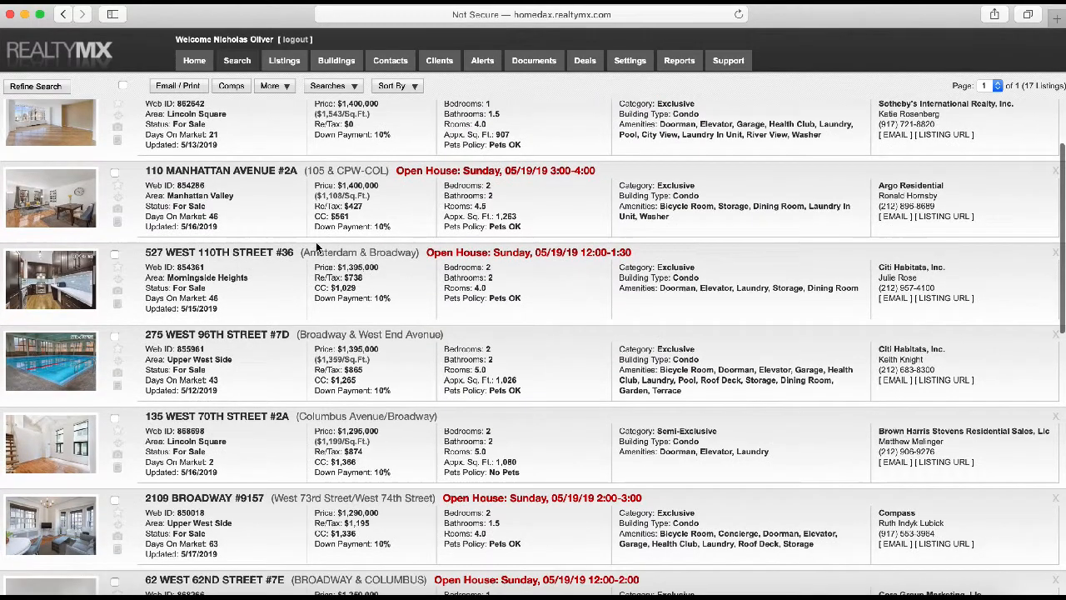
pyautogui.scroll(-9, 258, 247)
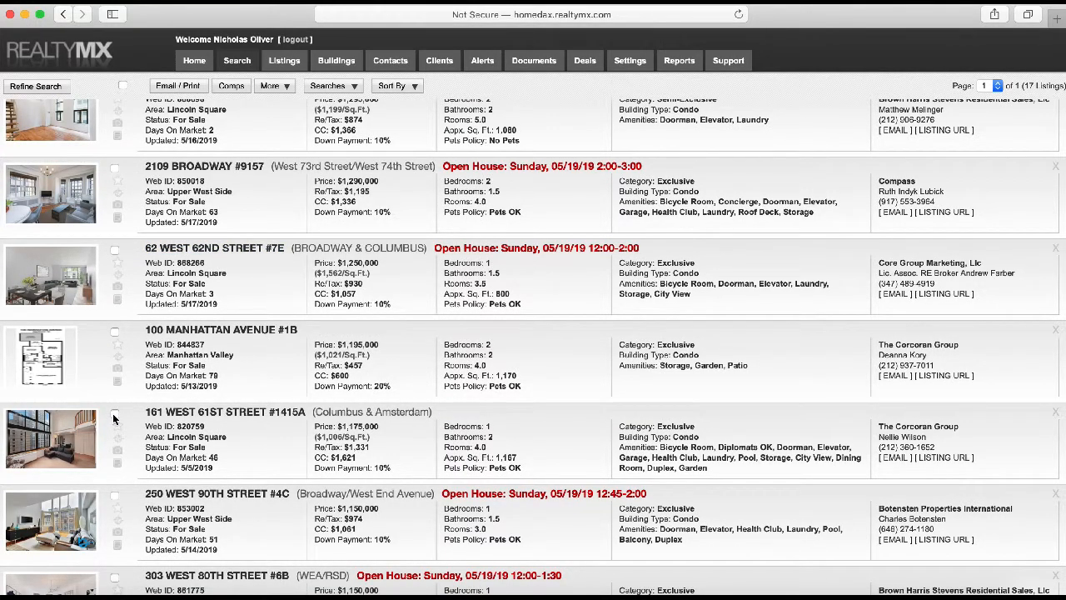
pyautogui.click(114, 415)
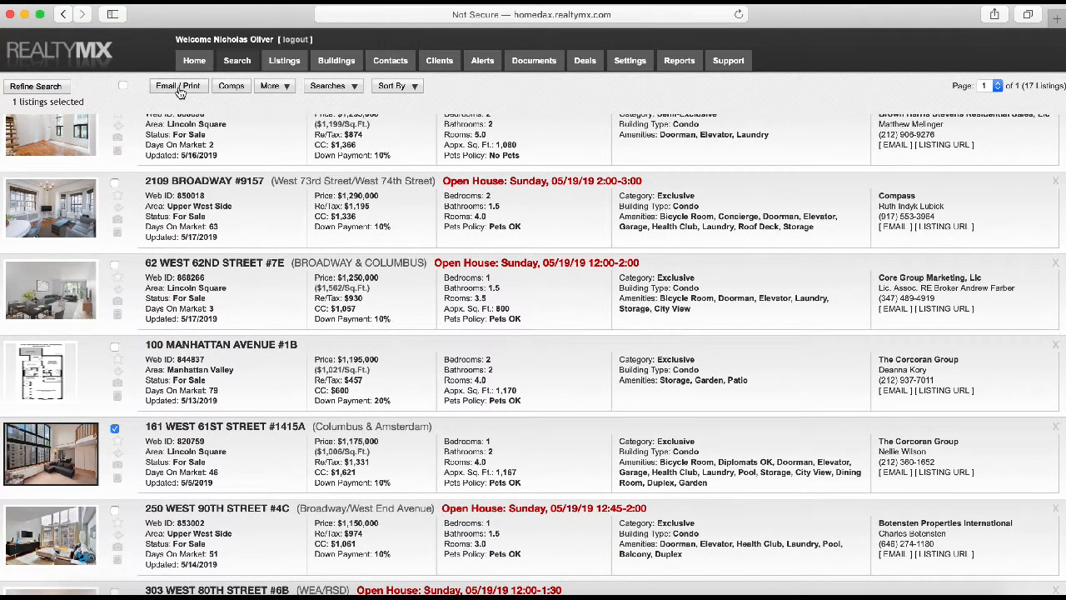
pyautogui.scroll(-3, 138, 293)
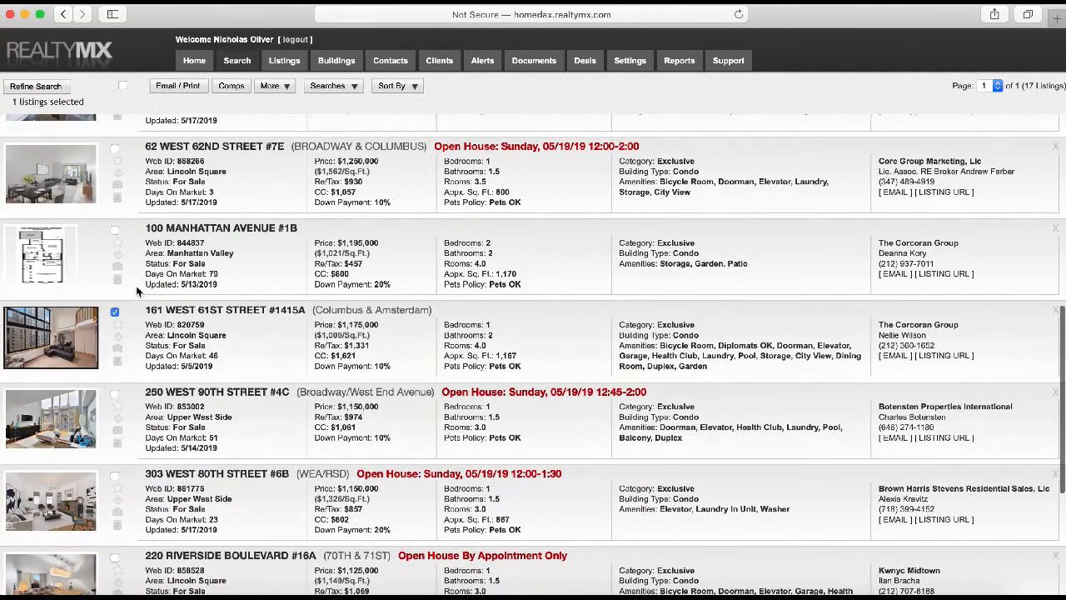
pyautogui.click(115, 392)
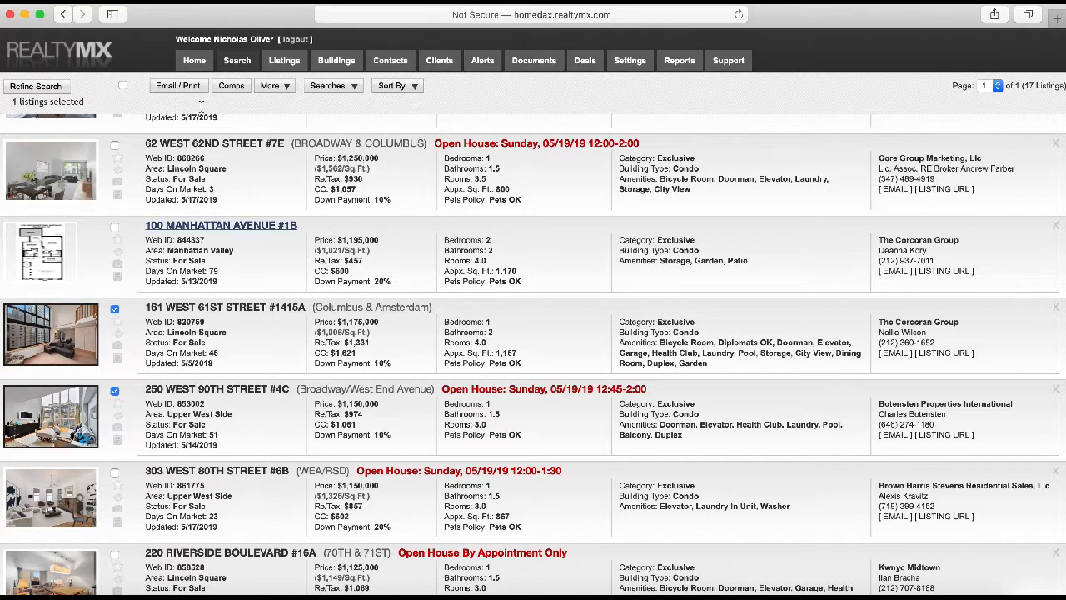
pyautogui.click(189, 88)
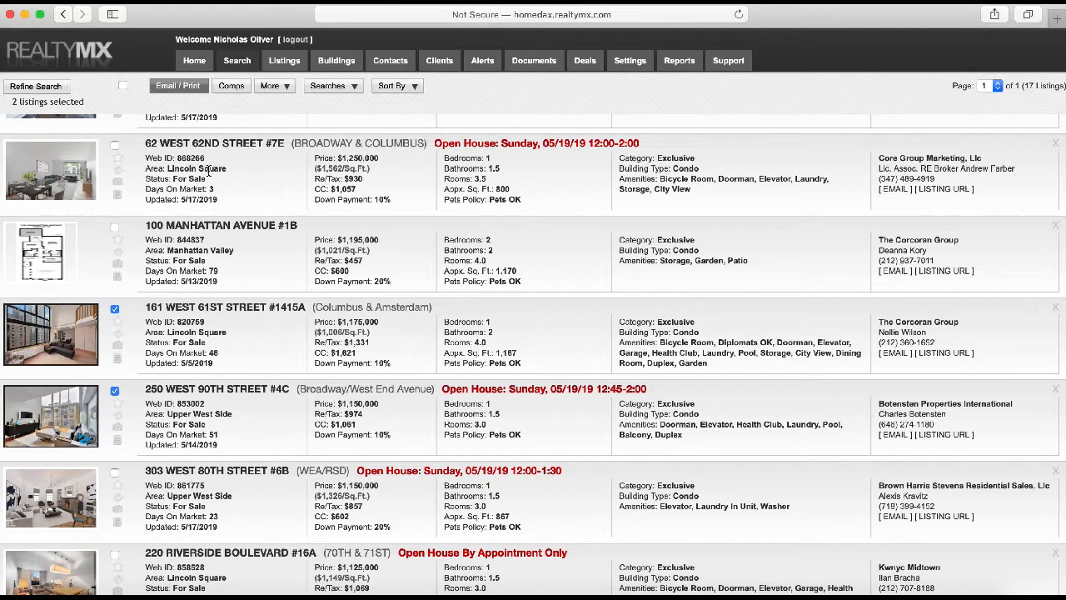
# Open Email / Print Reports for the two listings and look over its Customer Report settings
pyautogui.click(185, 89)
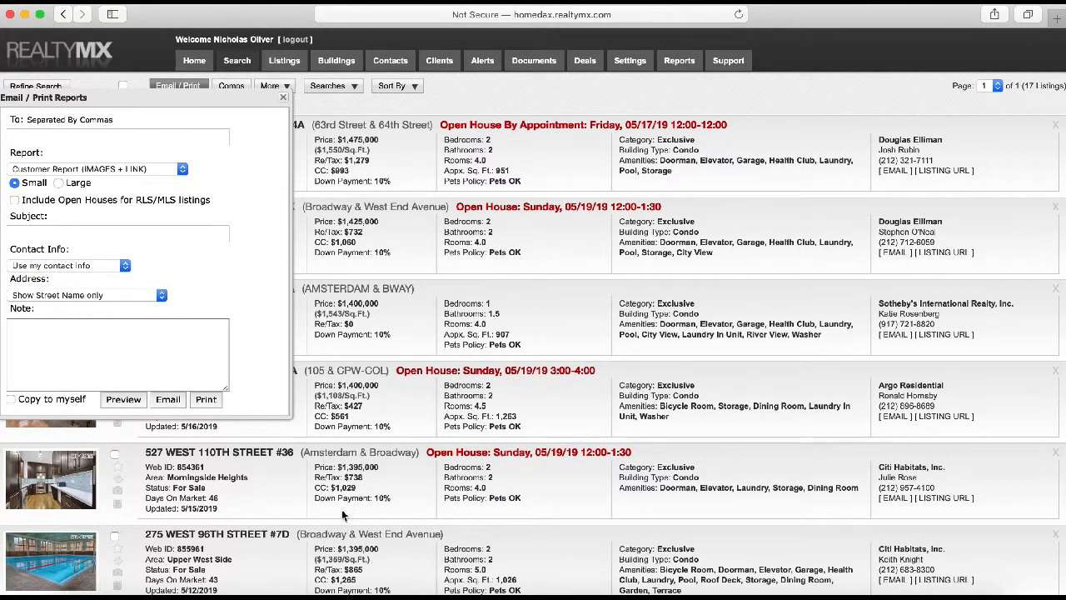
pyautogui.scroll(-5, 335, 480)
pyautogui.scroll(5, 335, 480)
pyautogui.scroll(-20, 210, 230)
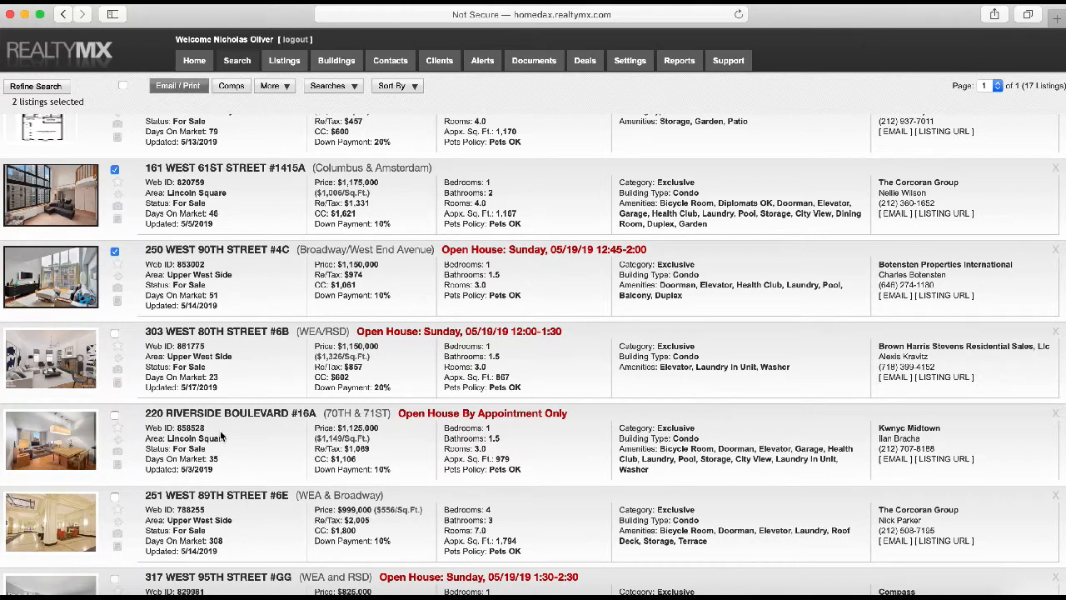
pyautogui.scroll(10, 220, 430)
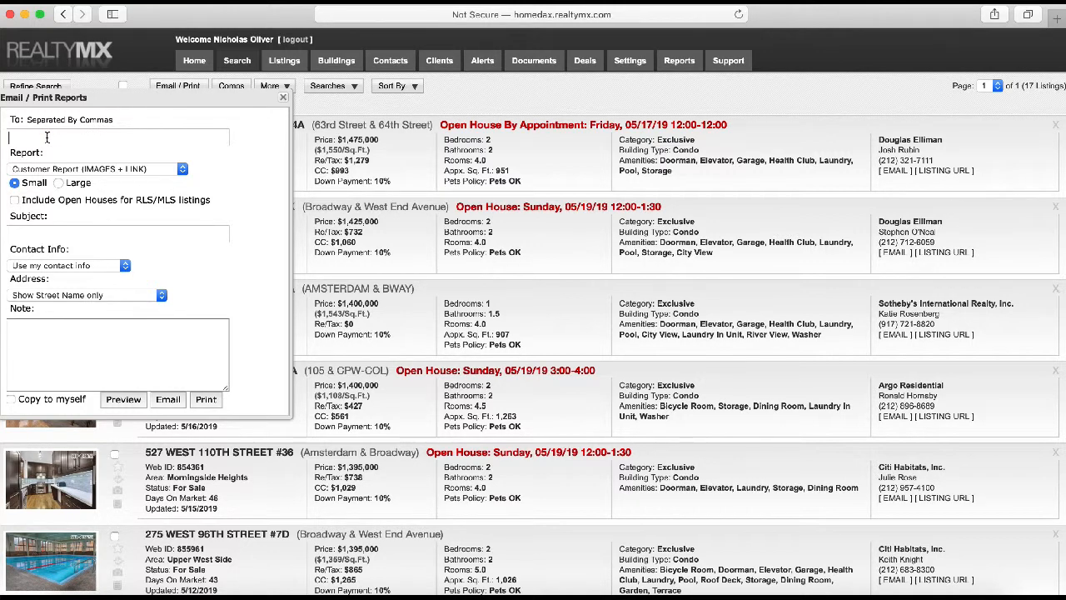
# Enter two recipient e-mail addresses in To and tick Include Open Houses
pyautogui.write('test@gmail.com,')
pyautogui.write('test2@gmail.com')
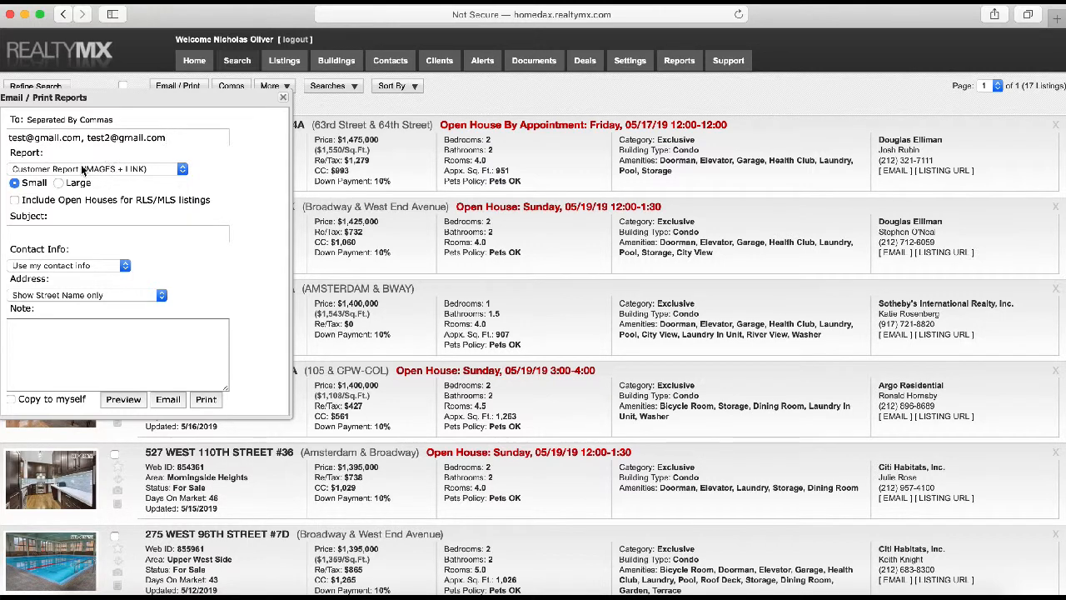
pyautogui.click(15, 202)
# Type a subject asking the client what they think of this one, fixing a typo
pyautogui.write('What are your thoughts on ths')
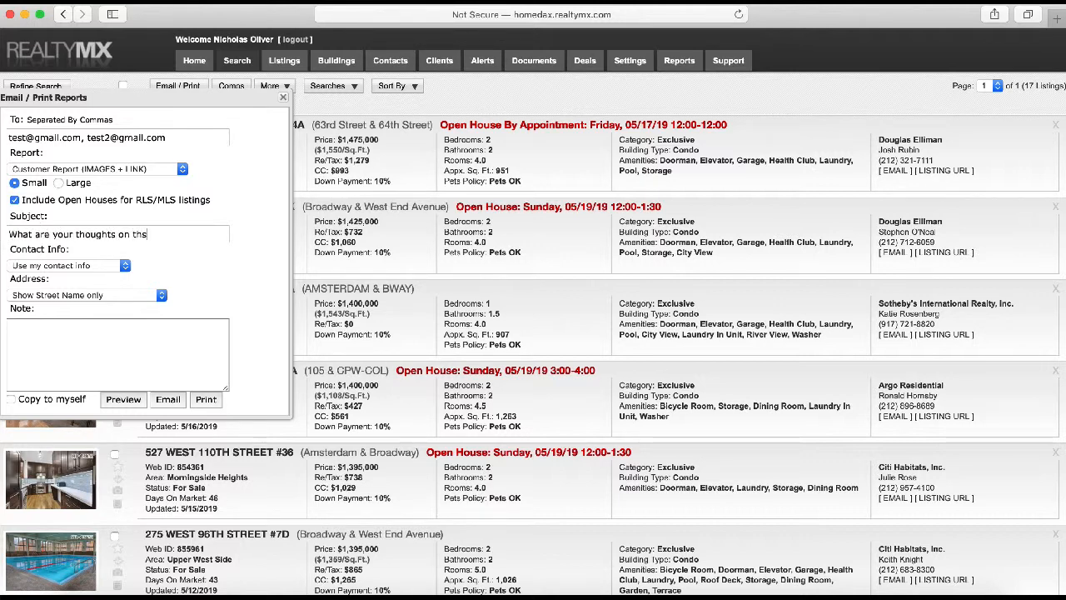
pyautogui.press('BackSpace')
pyautogui.write('is one, Jack?')
# Keep 'Use my contact info' and set Address to Show Full Address (including apt #)
pyautogui.click(77, 266)
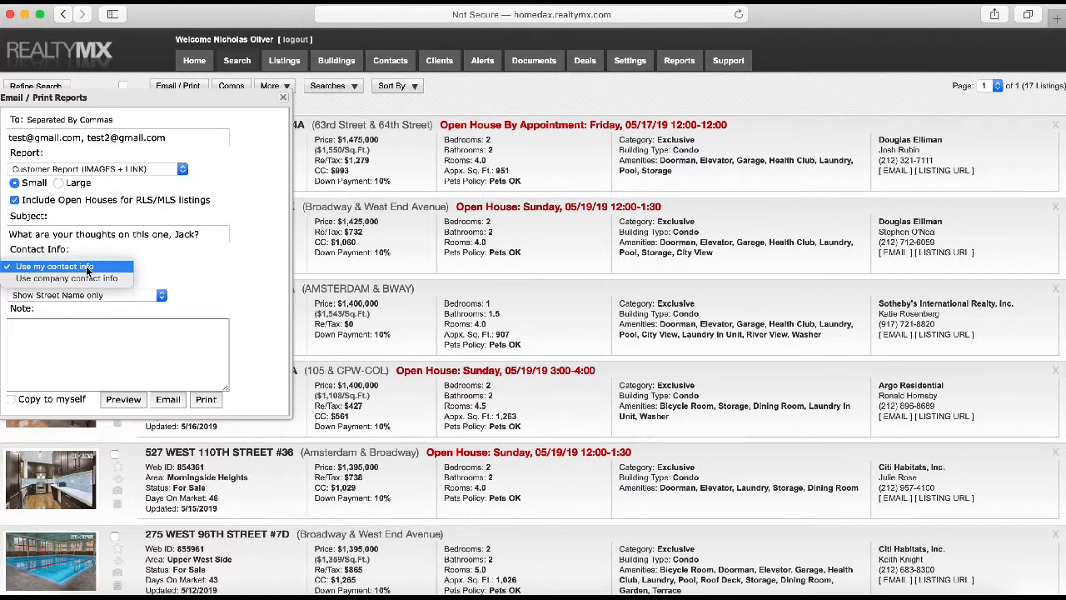
pyautogui.click(87, 267)
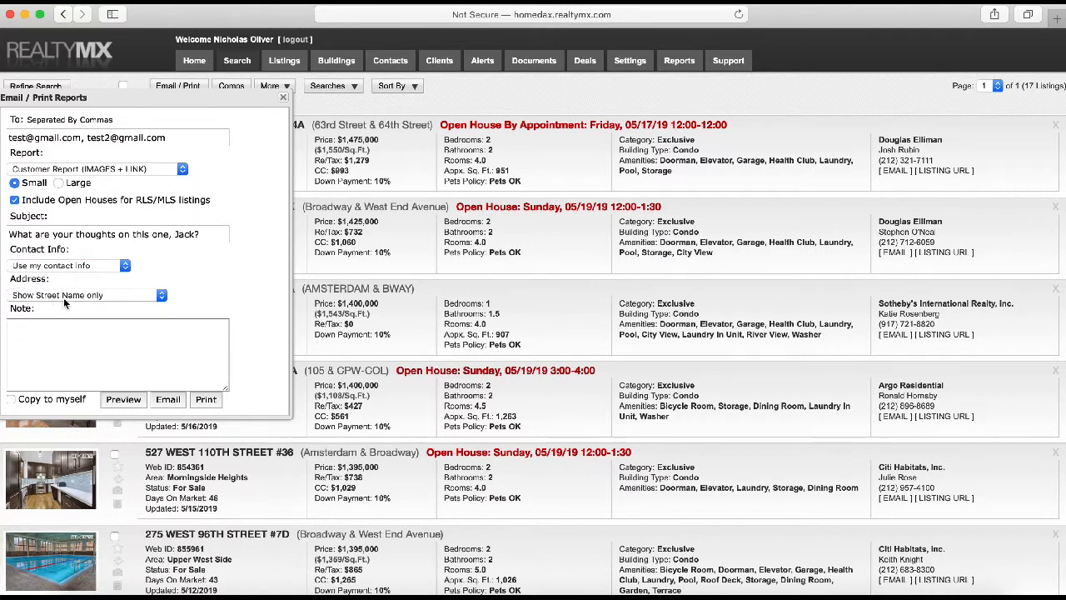
pyautogui.click(71, 295)
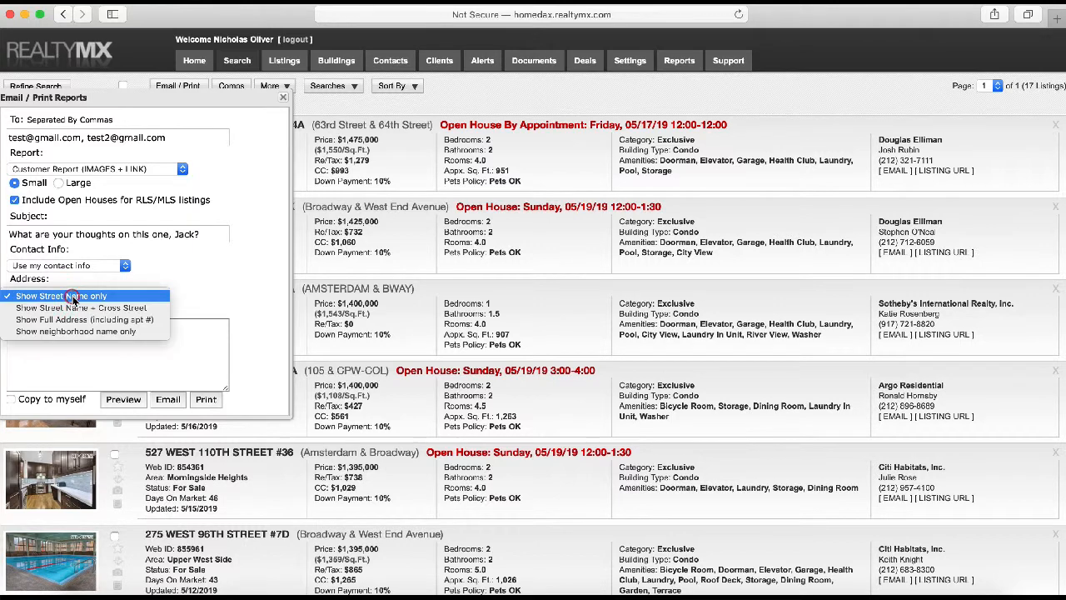
pyautogui.click(230, 282)
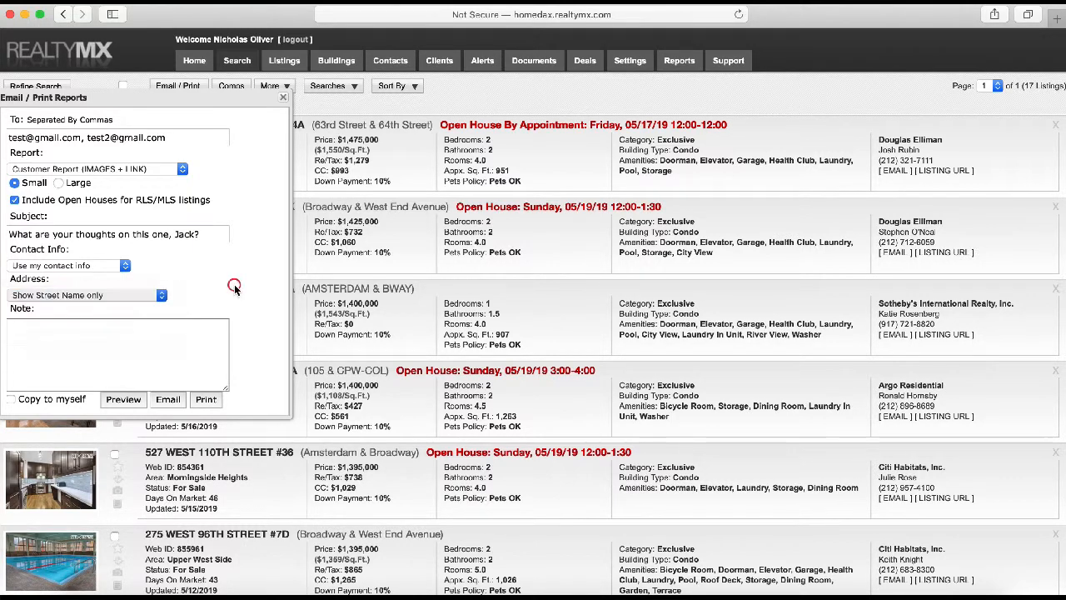
pyautogui.click(118, 296)
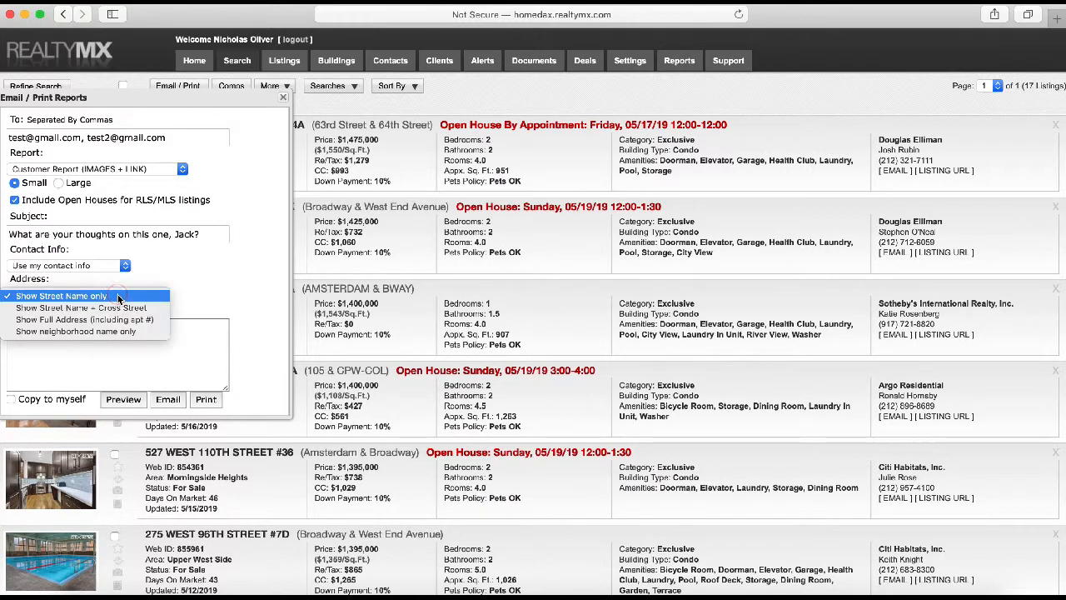
pyautogui.click(132, 320)
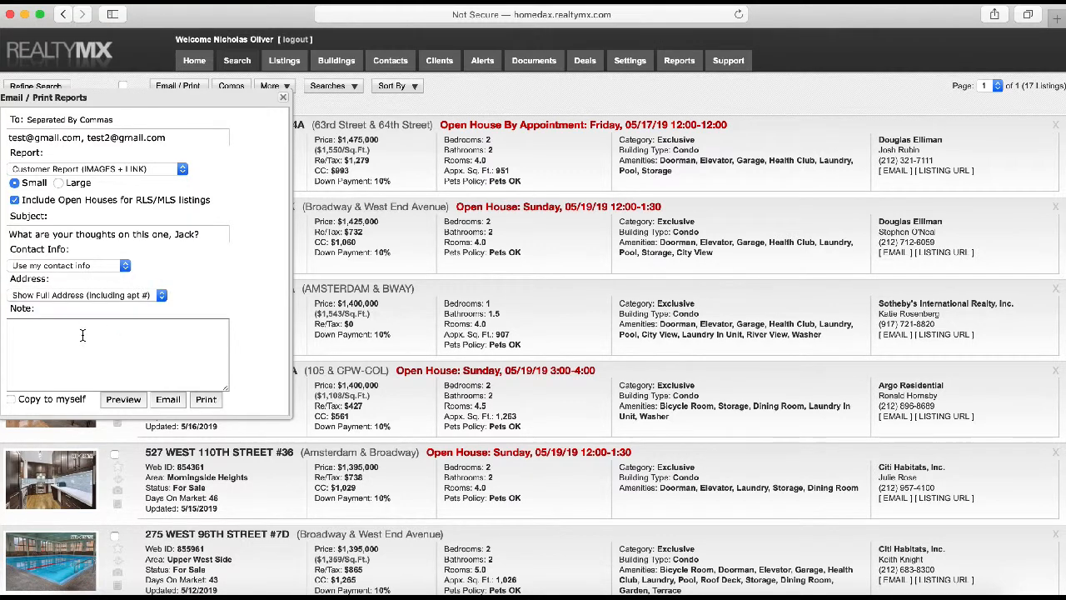
pyautogui.click(82, 334)
# Write a note asking about Sunday at 2pm for a nearby open house, ending 'What are your thoughts?'
pyautogui.write("Hi Jack - is there any chance you're free on Sunday at 2pm?")
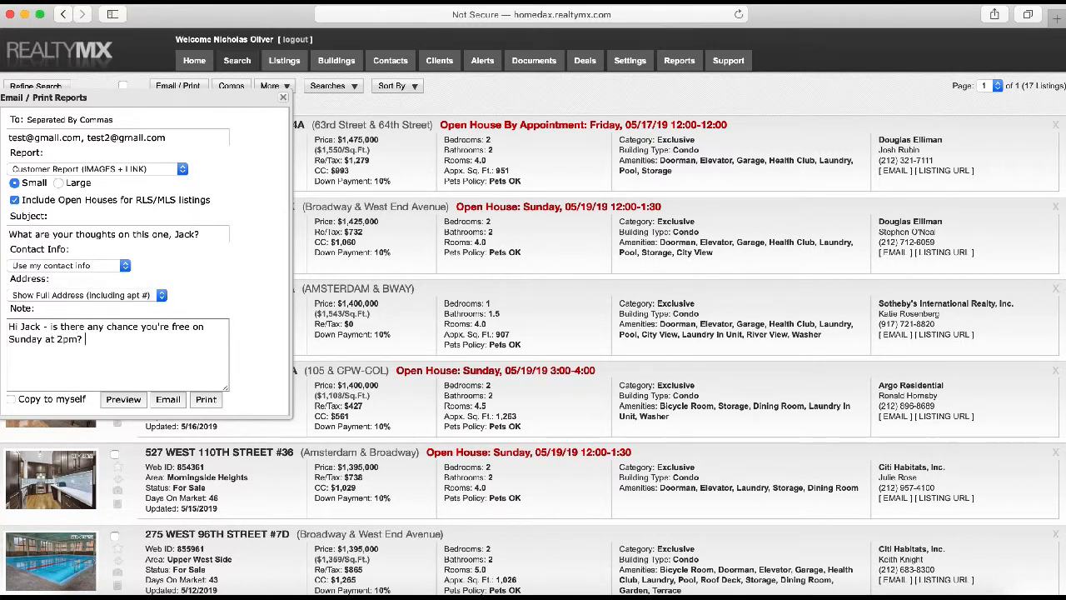
pyautogui.write(" There's an OH")
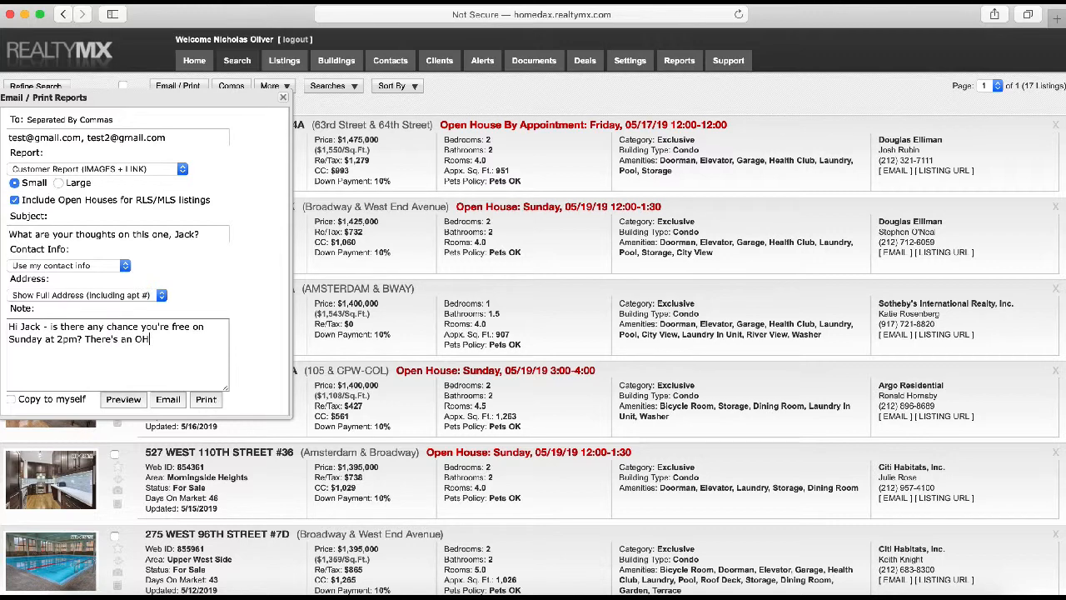
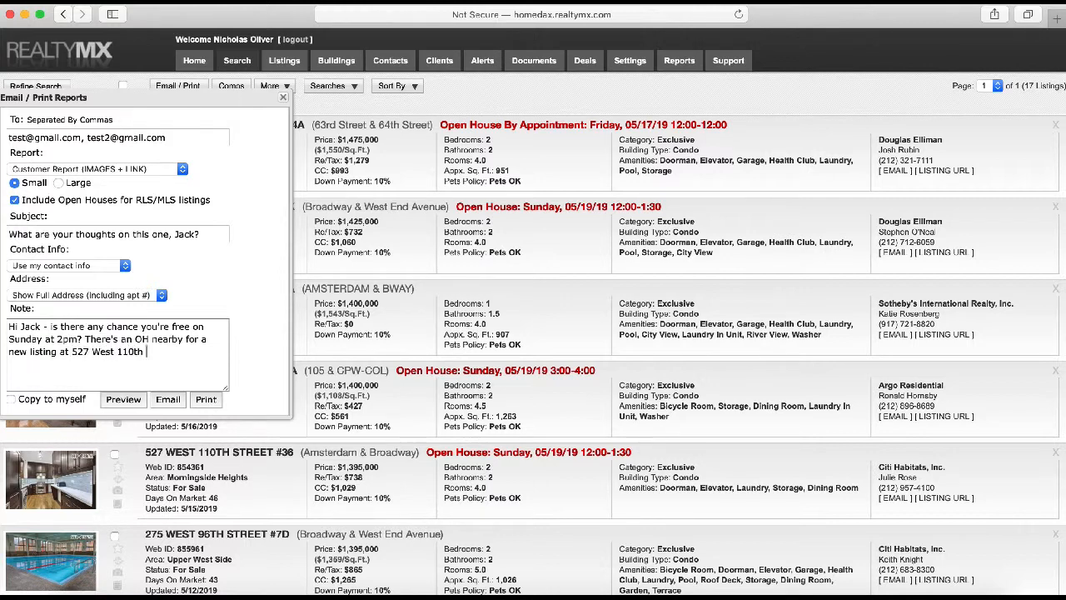
pyautogui.press('Return')
pyautogui.press('Return')
pyautogui.write('What are your thoughts?')
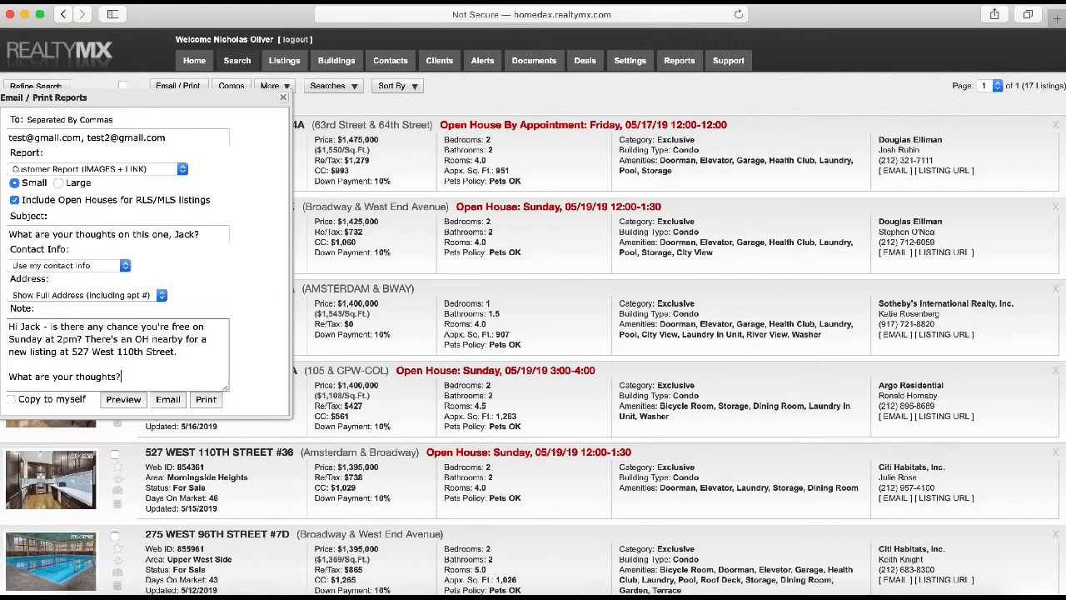
# Review the note's questions and tick Copy to myself
pyautogui.moveTo(127, 376); pyautogui.dragTo(10, 374)
pyautogui.click(39, 340)
pyautogui.moveTo(52, 327); pyautogui.dragTo(79, 336)
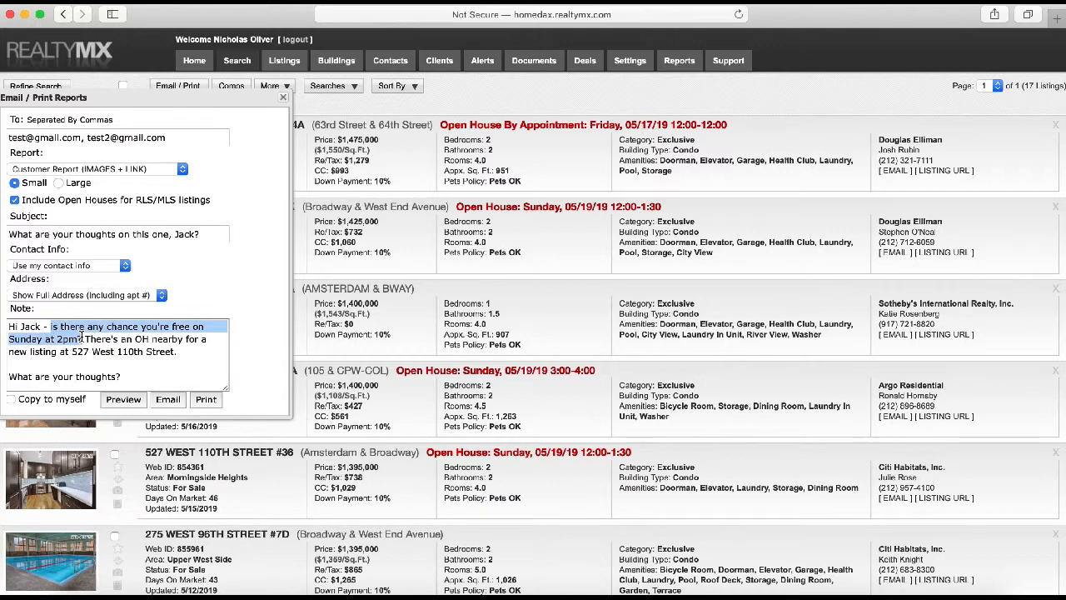
pyautogui.click(102, 358)
pyautogui.moveTo(120, 376); pyautogui.dragTo(18, 374)
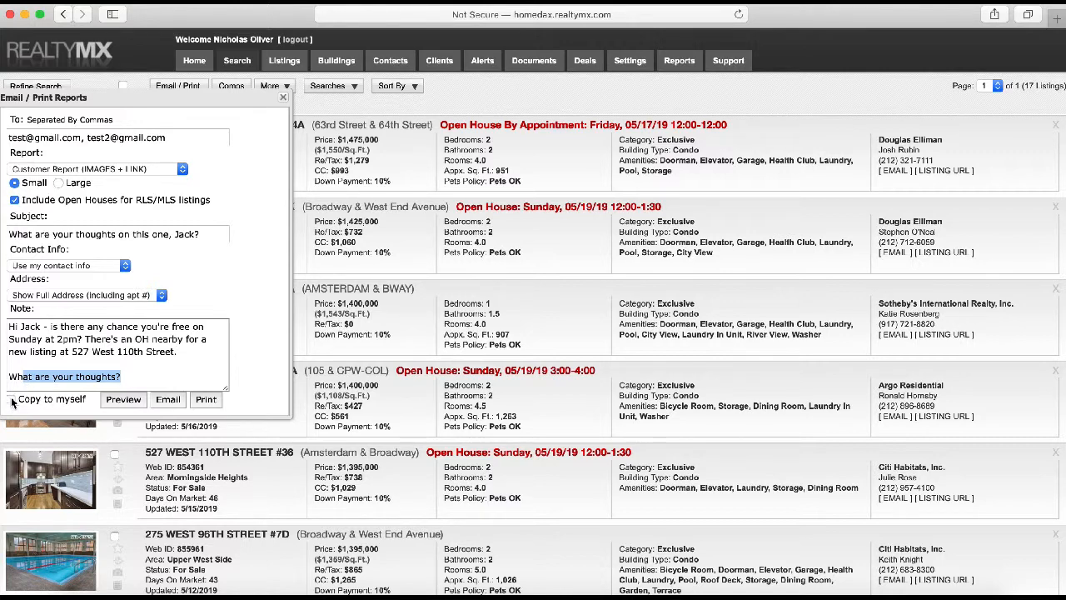
pyautogui.click(13, 401)
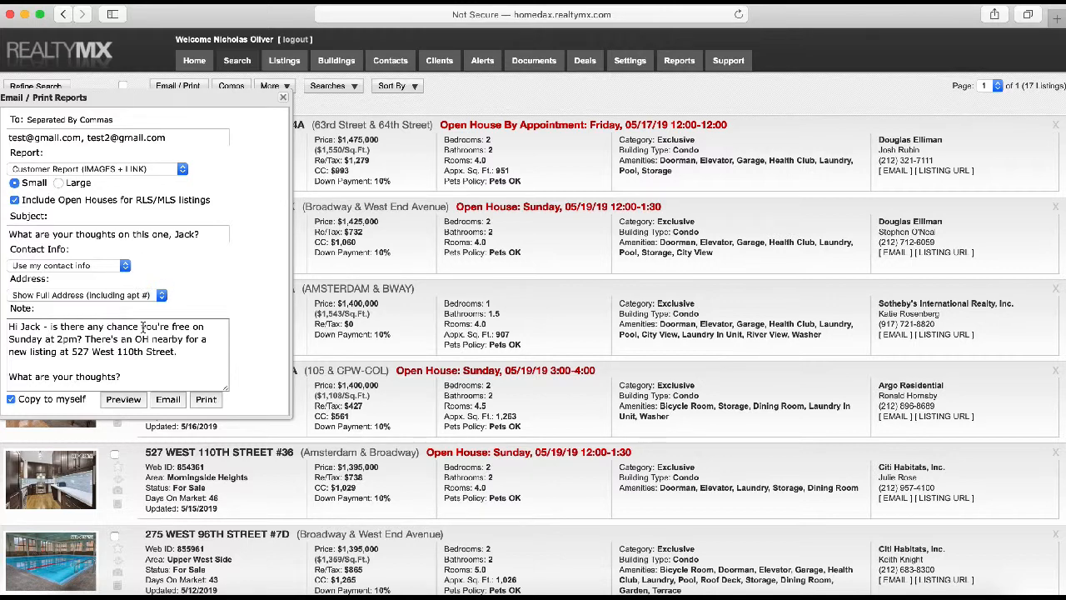
pyautogui.click(130, 406)
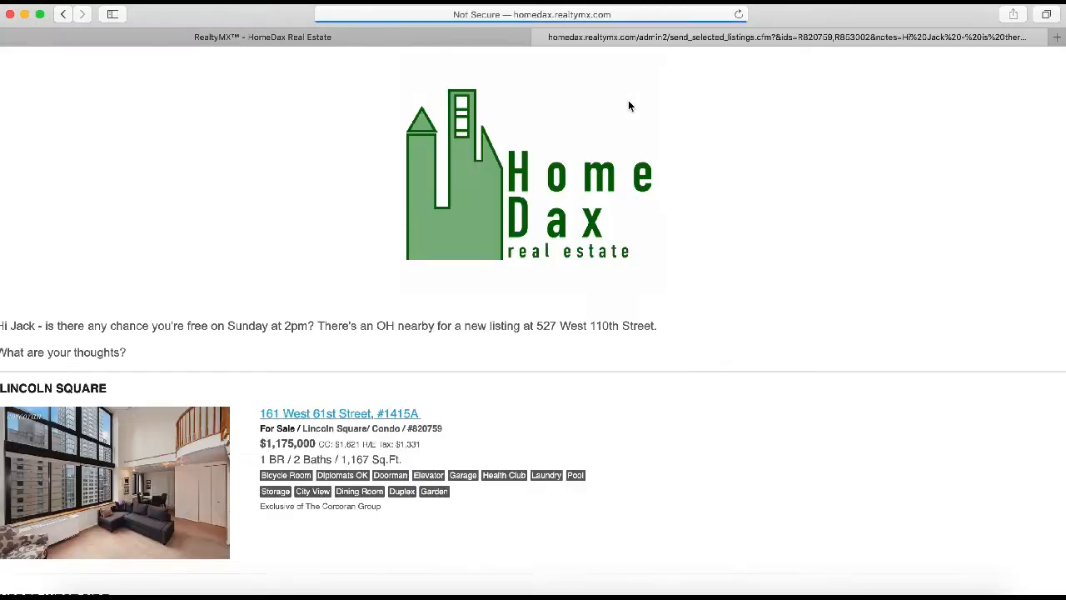
pyautogui.scroll(-2, 410, 193)
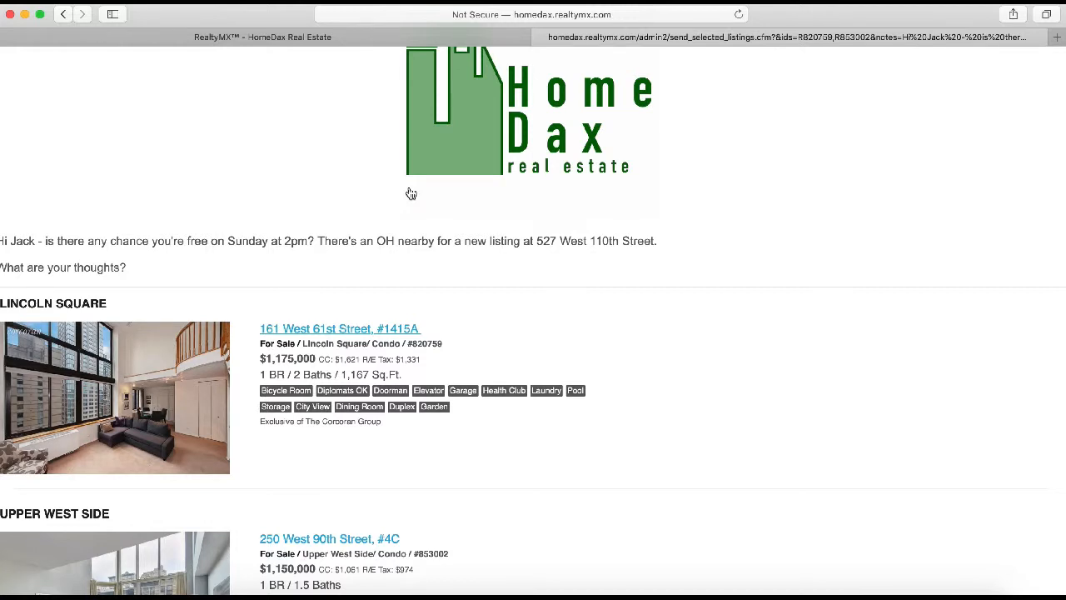
pyautogui.click(132, 268)
pyautogui.moveTo(131, 268); pyautogui.dragTo(4, 241)
pyautogui.click(95, 258)
pyautogui.scroll(-5, 95, 258)
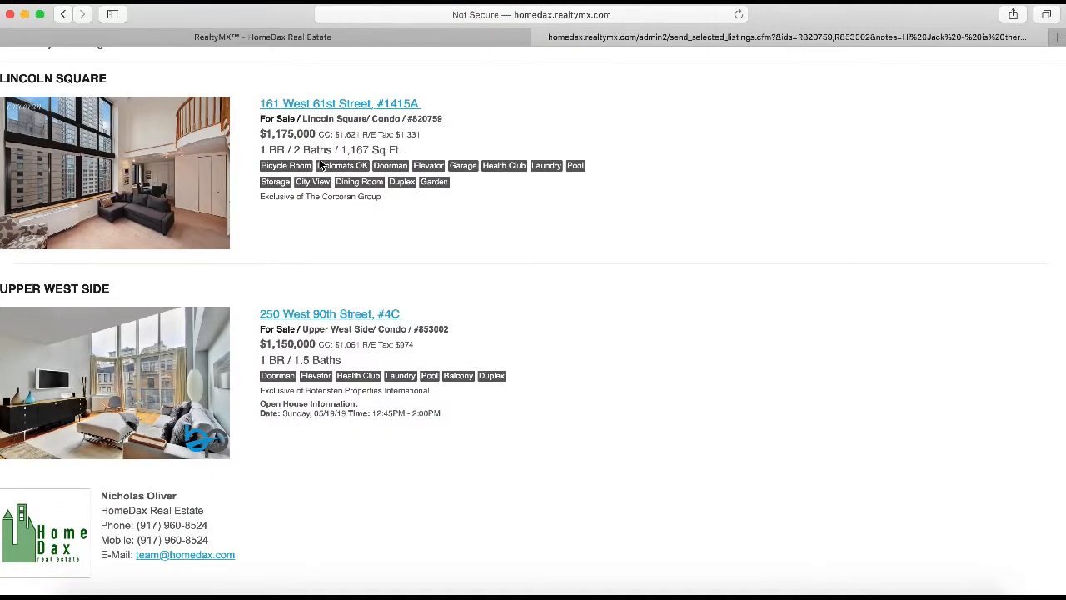
pyautogui.scroll(-3, 150, 341)
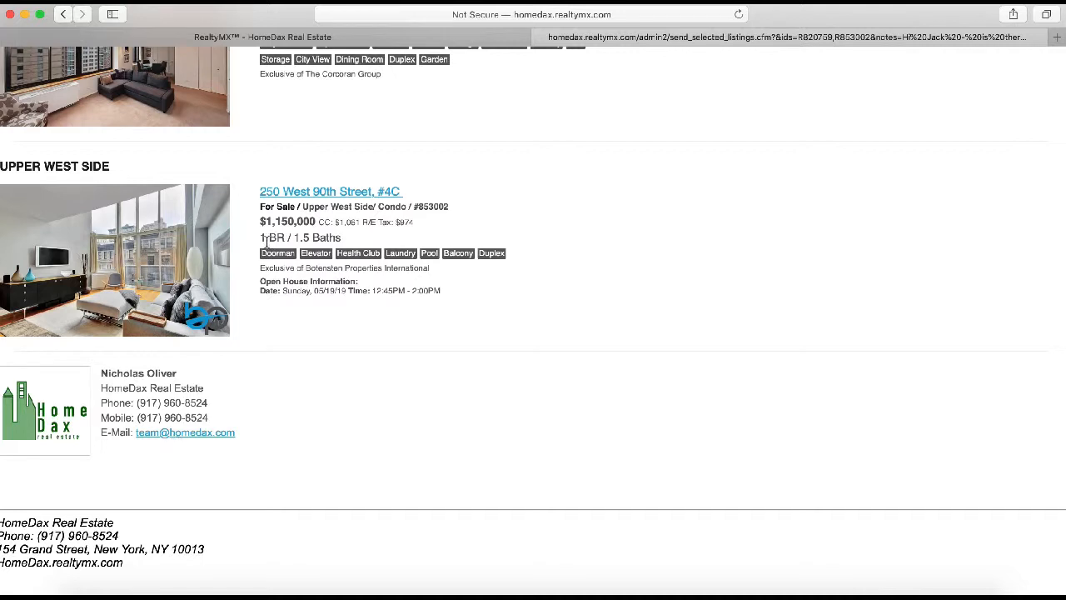
pyautogui.scroll(6, 333, 184)
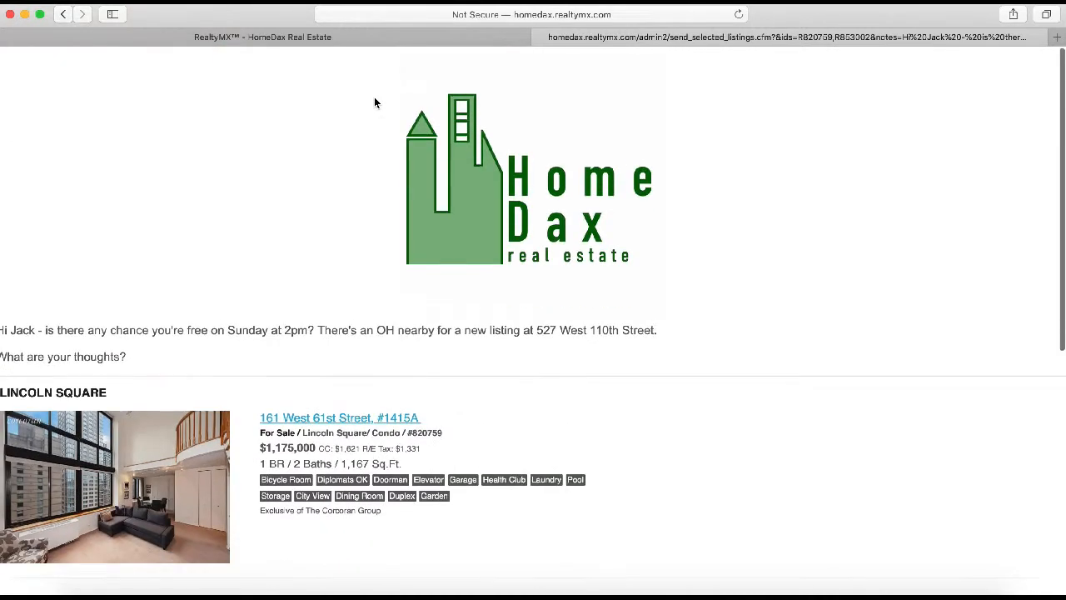
# Close the report preview and email the completed customer report from the Email / Print Reports panel
pyautogui.click(540, 37)
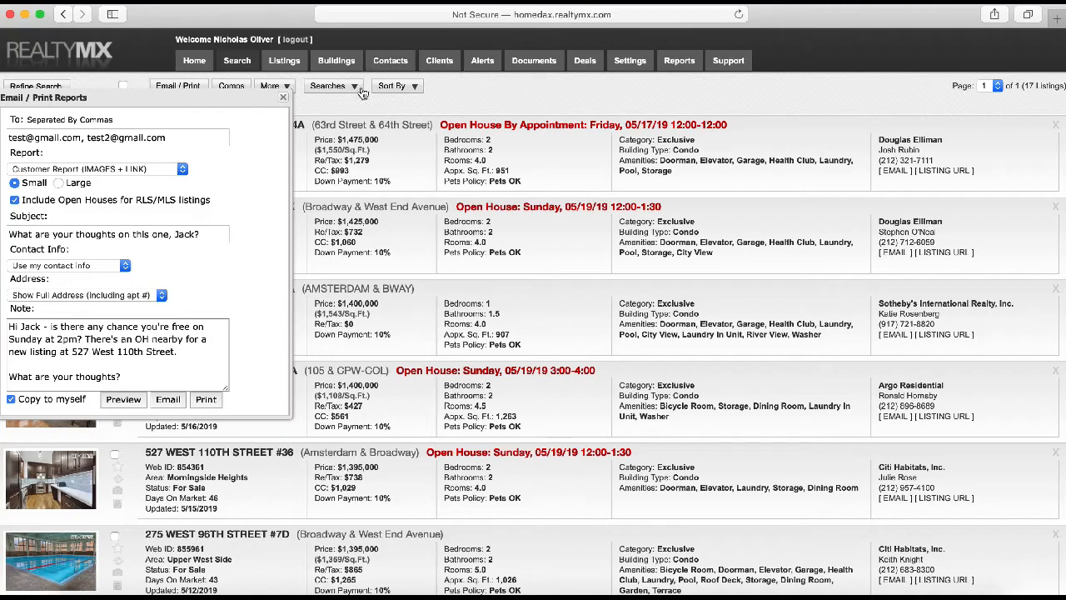
pyautogui.click(176, 408)
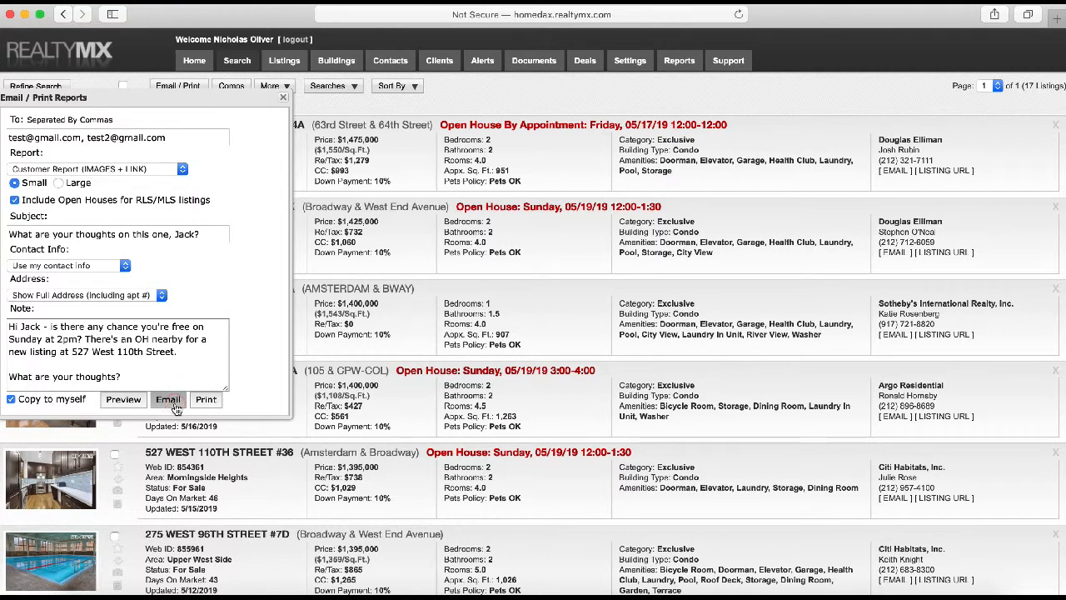